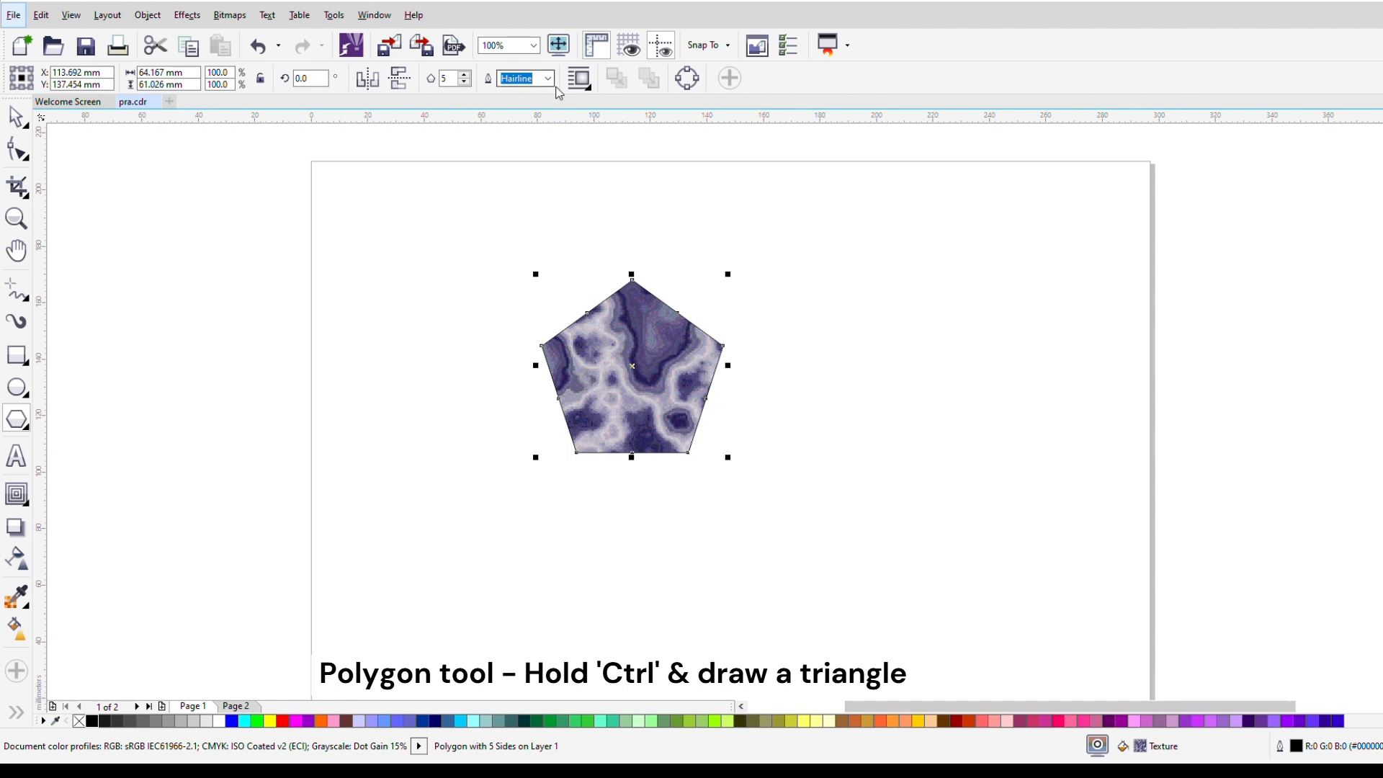
Turn the pentagon into an unfilled 3-sided triangle enlarged to about 130 mm wide by 112 mm high
click(465, 82)
click(464, 82)
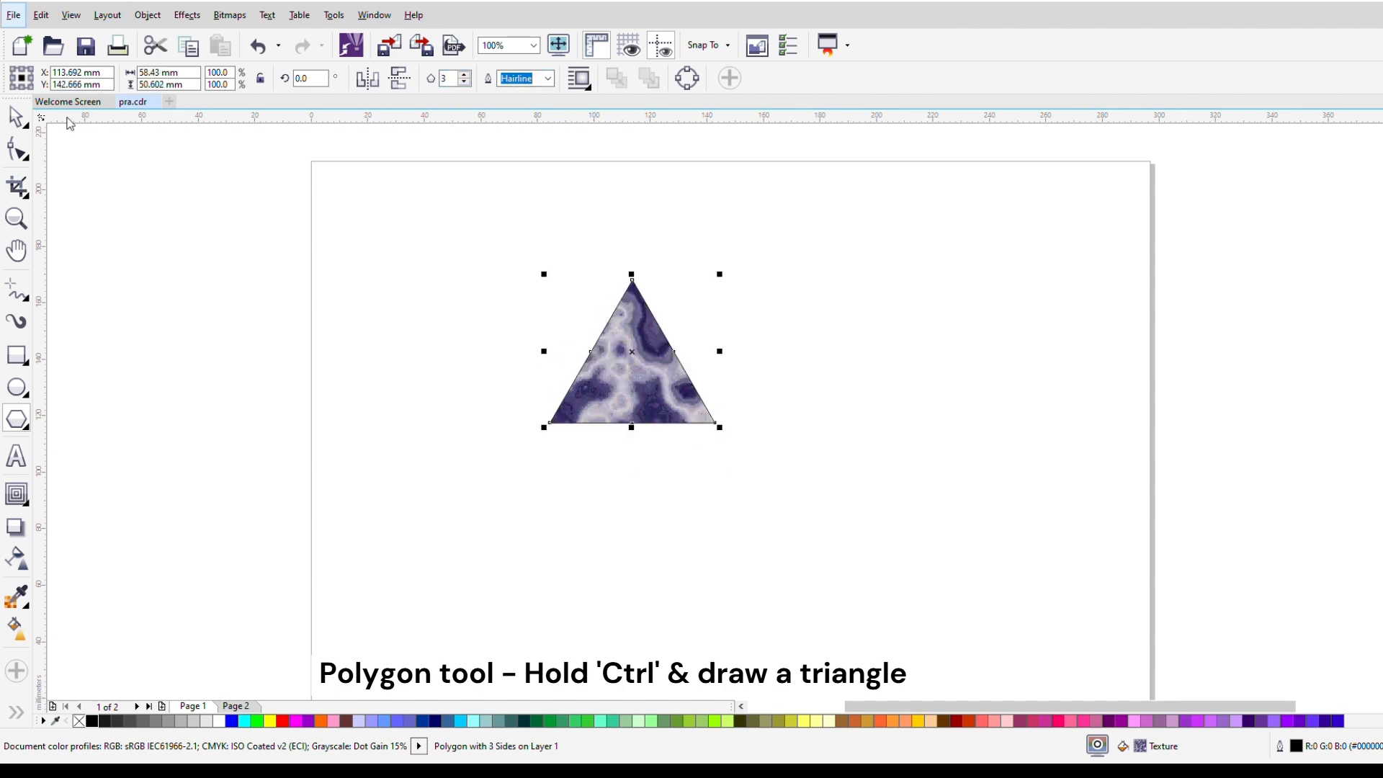
click(78, 721)
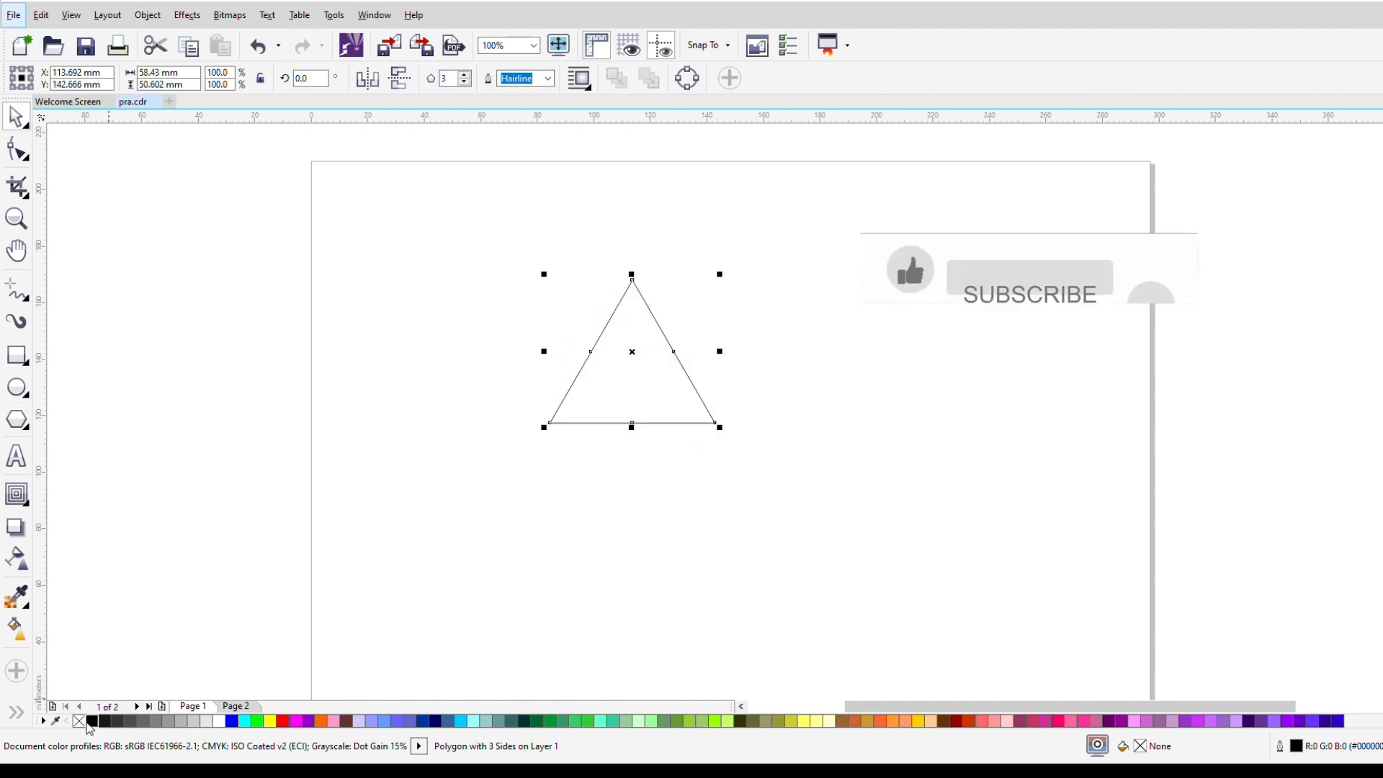
drag(719, 427, 821, 514)
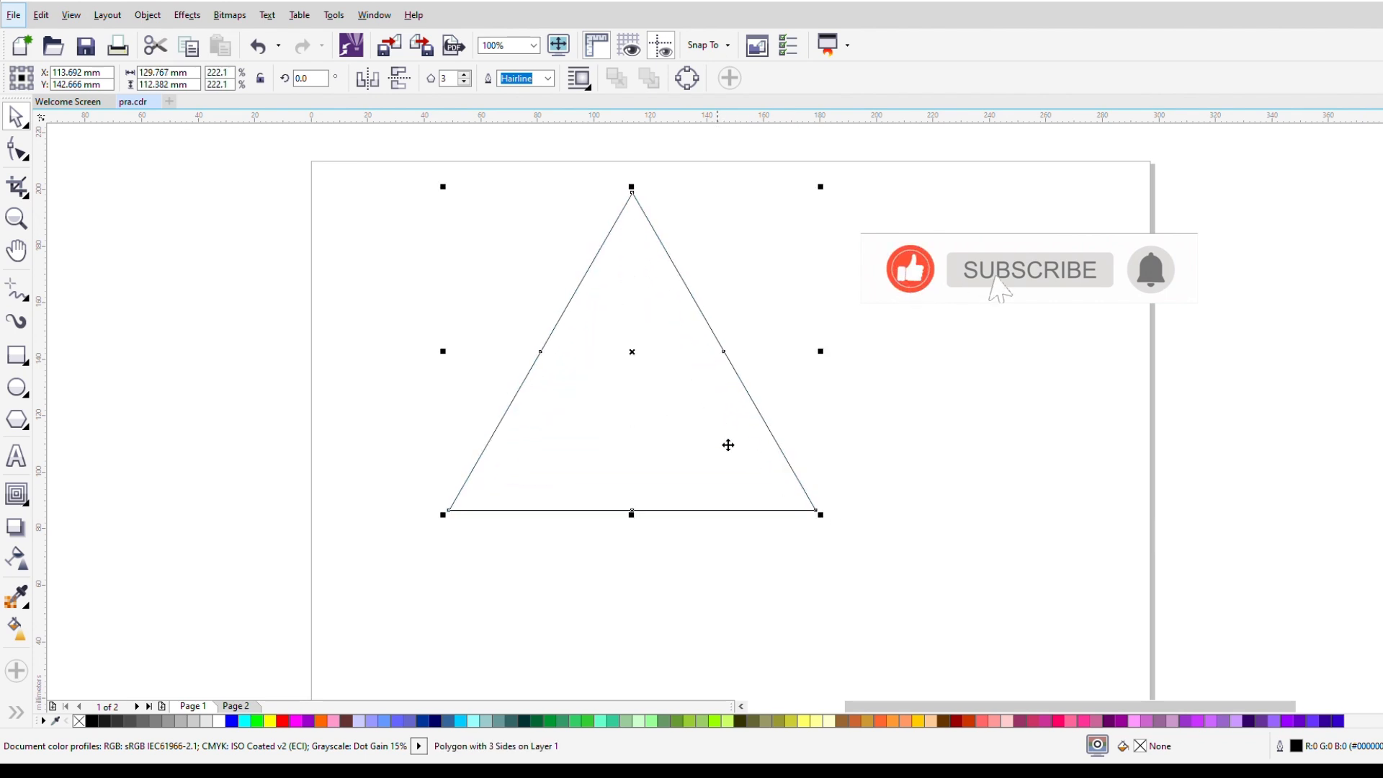
click(22, 159)
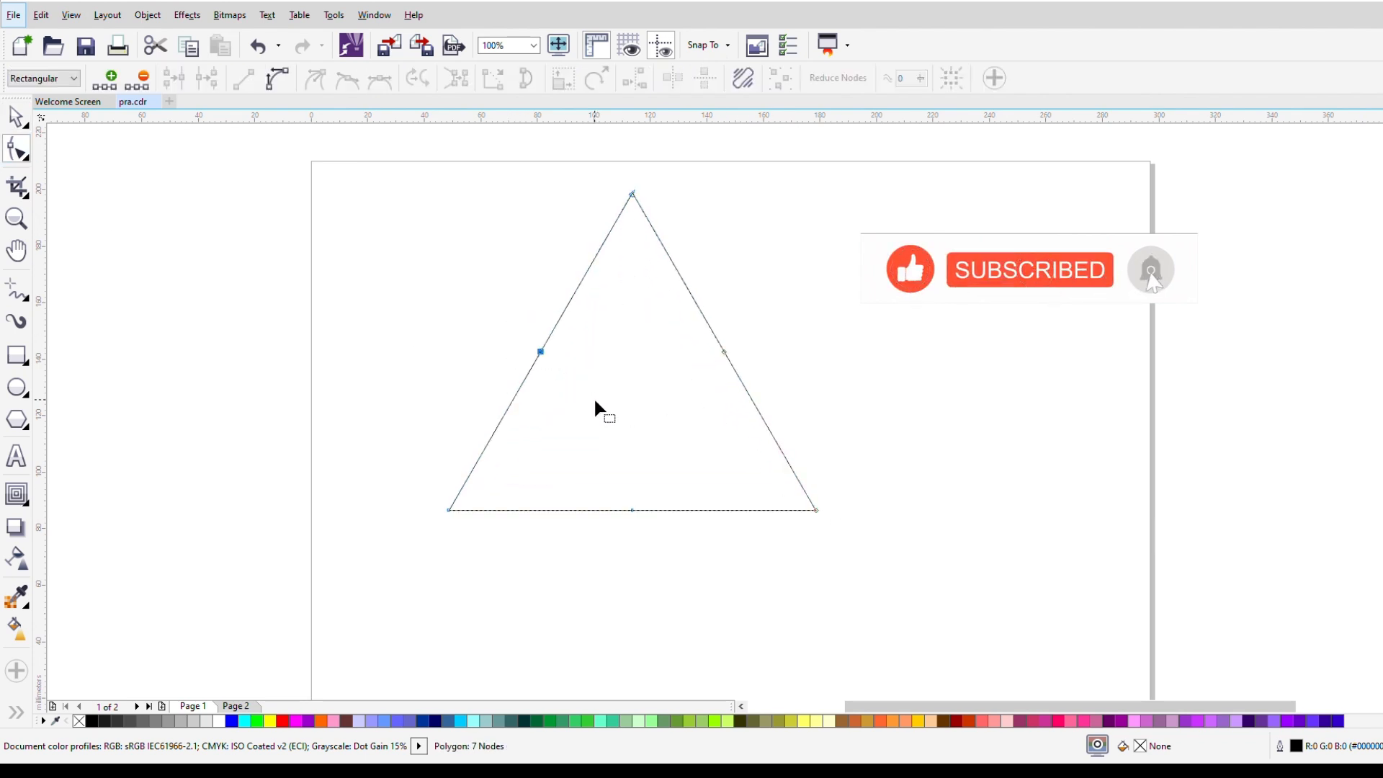
Draw a straight freehand line from the triangle's lower-left corner to its centre
click(16, 289)
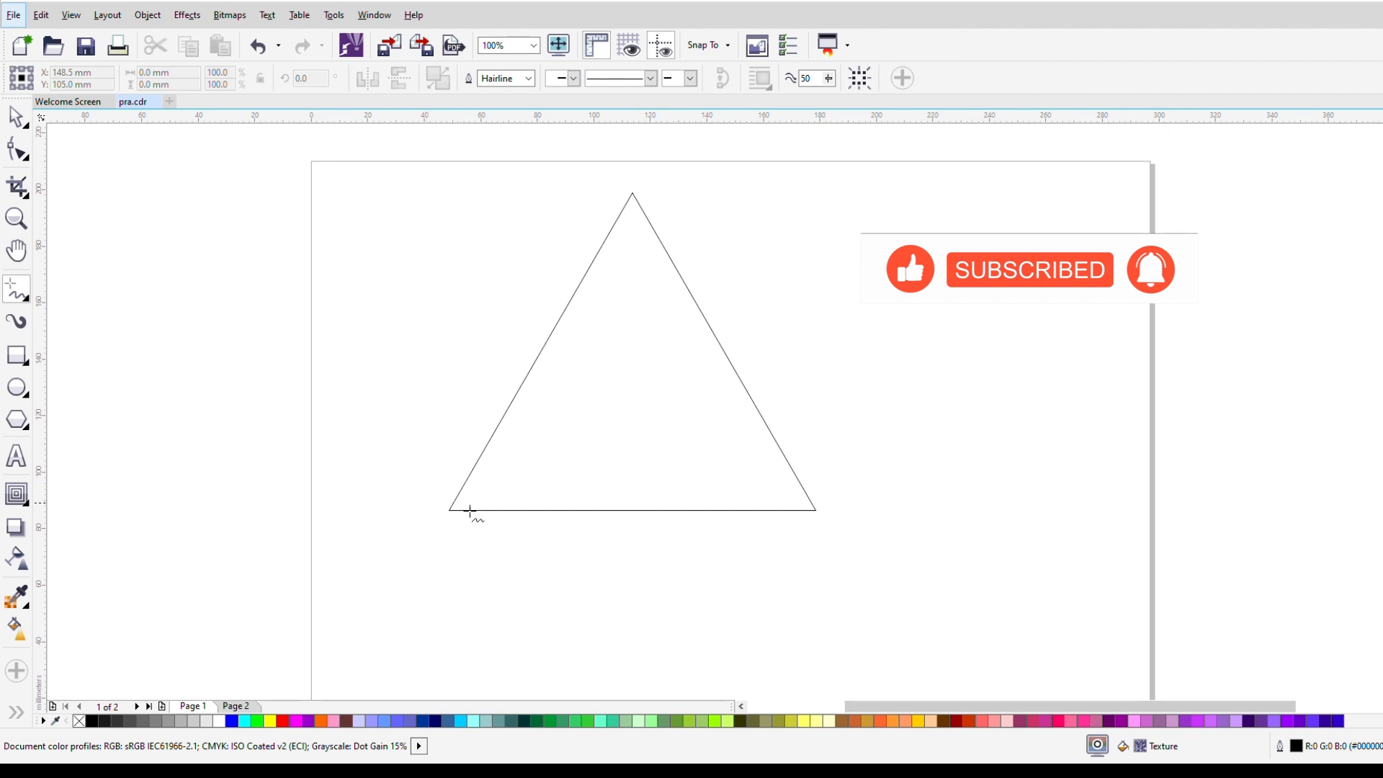
click(457, 517)
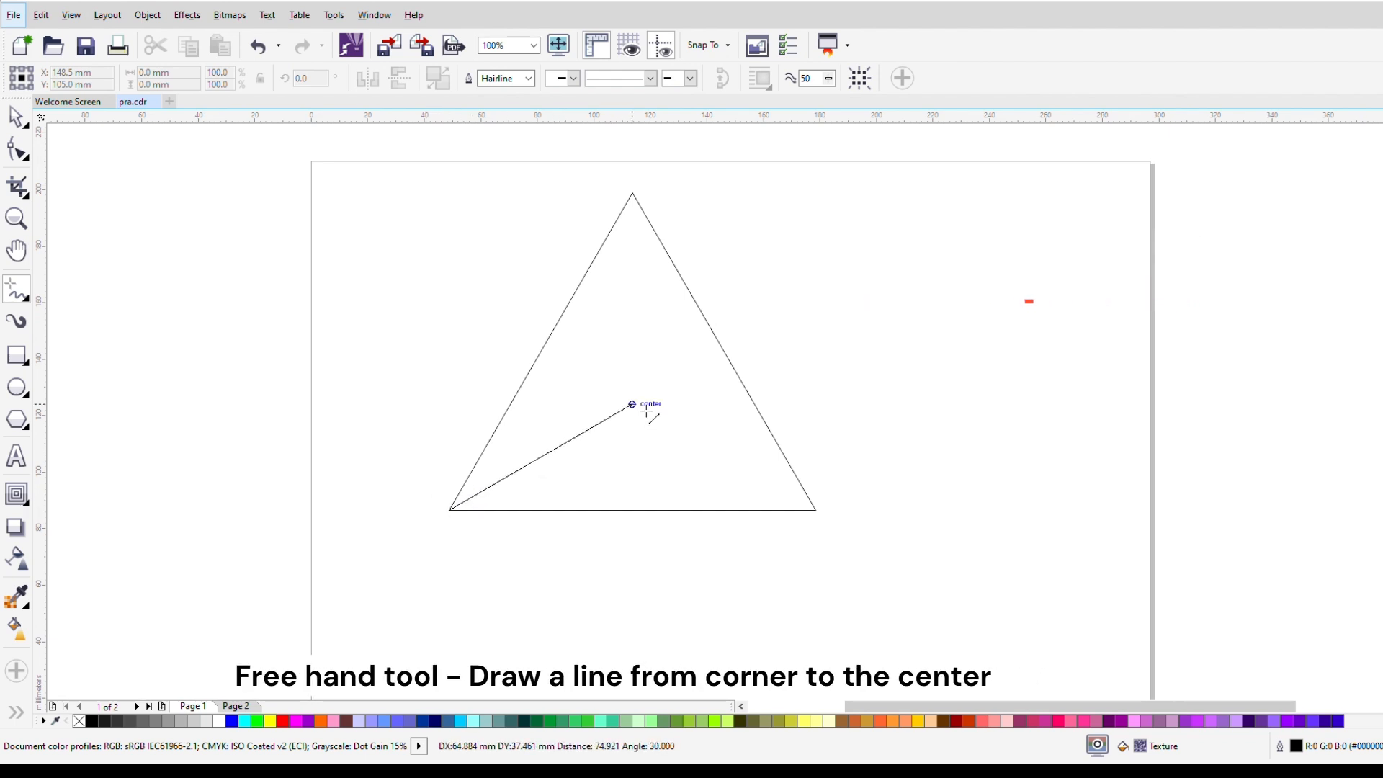
click(638, 416)
Make a horizontally mirrored copy of the line running from the triangle's centre to its lower-right corner
click(16, 117)
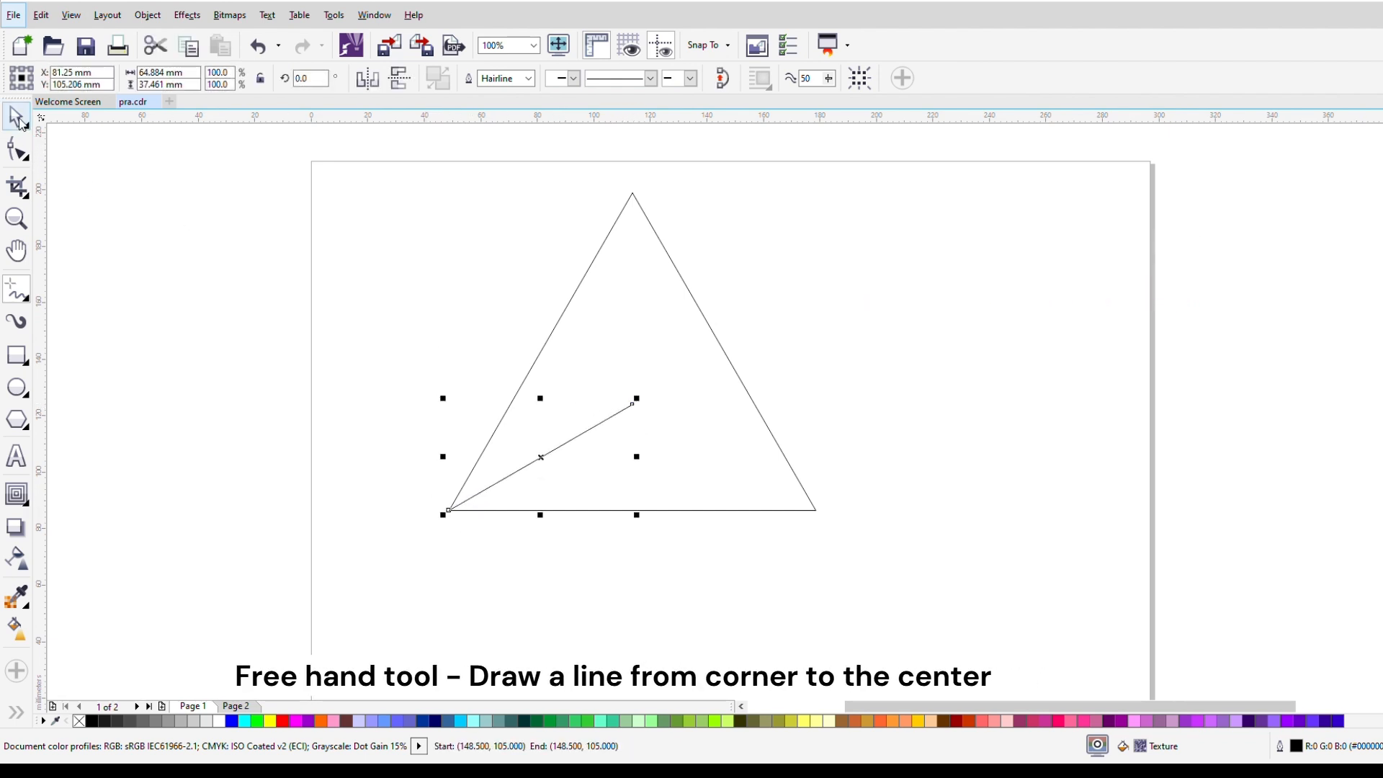
mouse_move(443, 457)
mouse_down()
mouse_move(810, 509)
mouse_move(794, 499)
mouse_up()
right_click(794, 499)
click(950, 382)
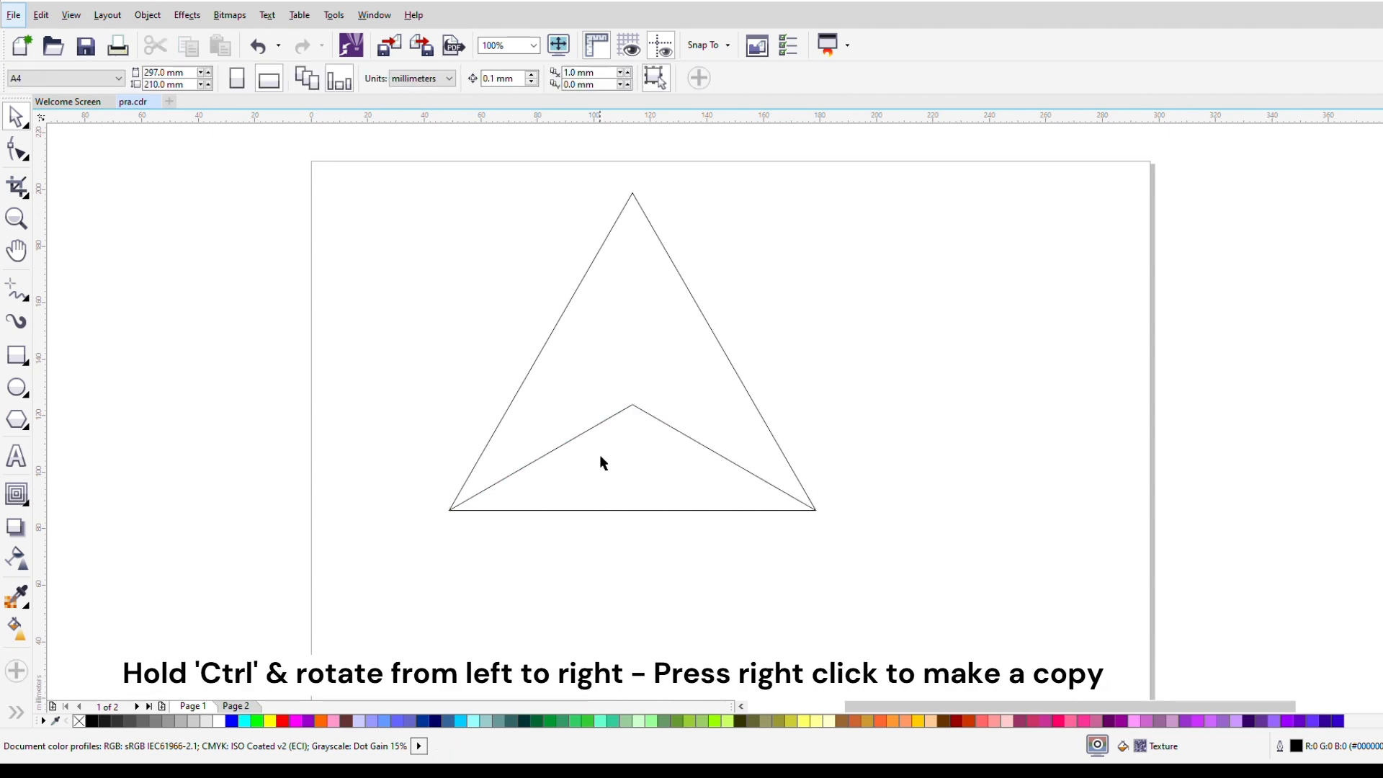
Smart-fill the area between the two lines and the triangle's base with mint green (#66FFCC)
key(F5)
click(22, 713)
click(58, 715)
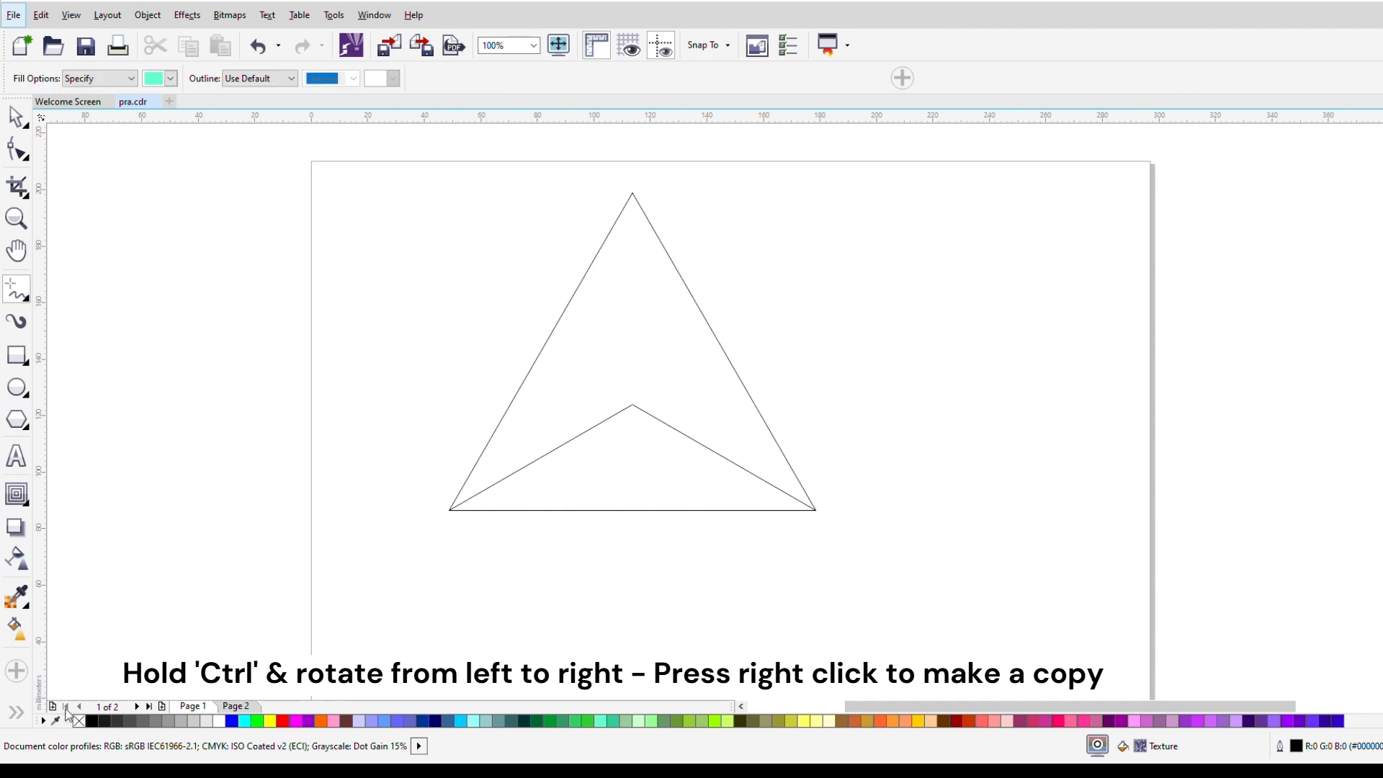
click(651, 467)
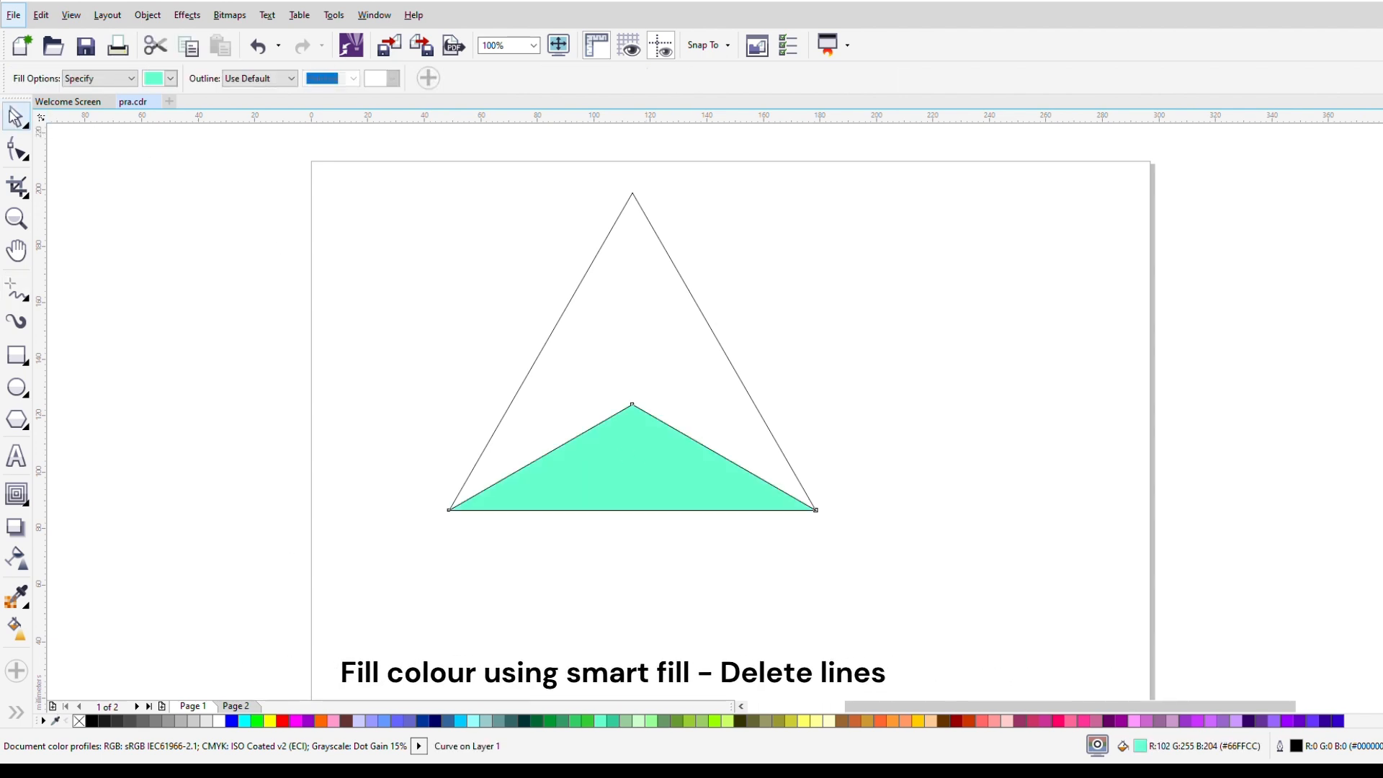
Delete the two construction lines that run from the lower corners to the centre
click(15, 116)
drag(368, 309, 657, 564)
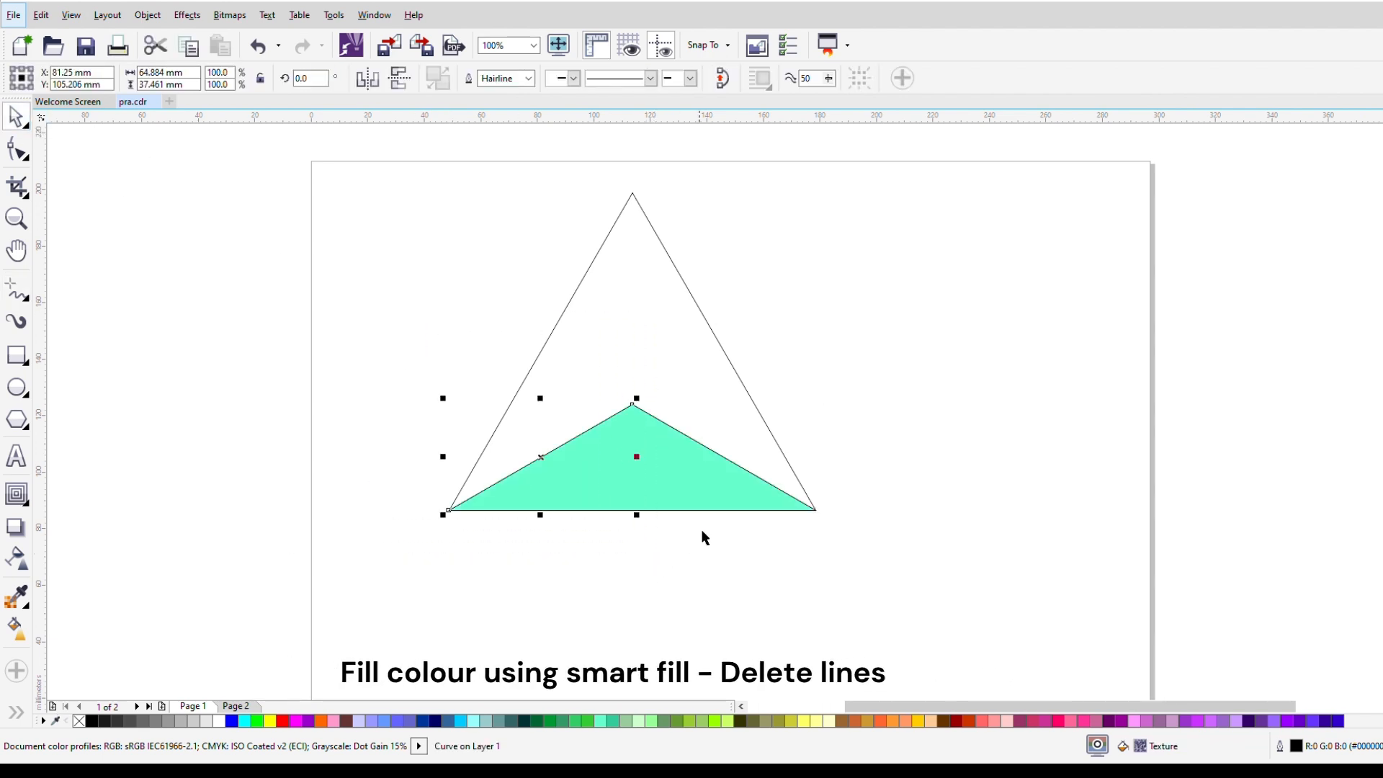
key(Delete)
drag(941, 265, 555, 623)
drag(728, 471, 886, 436)
key(Delete)
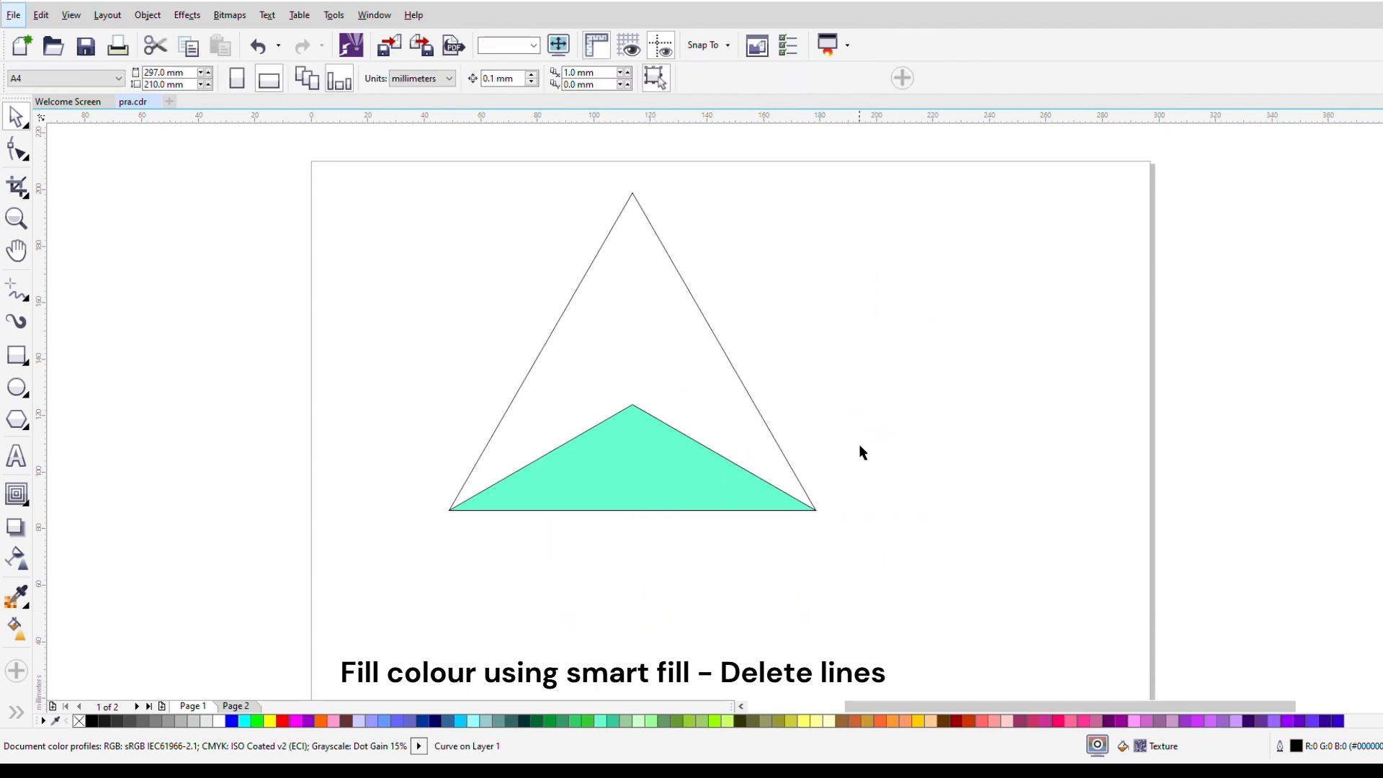
Shrink the mint piece's height to about 33.7 mm by lowering its apex while keeping its base in place
click(650, 462)
scroll(650, 463, up, 2)
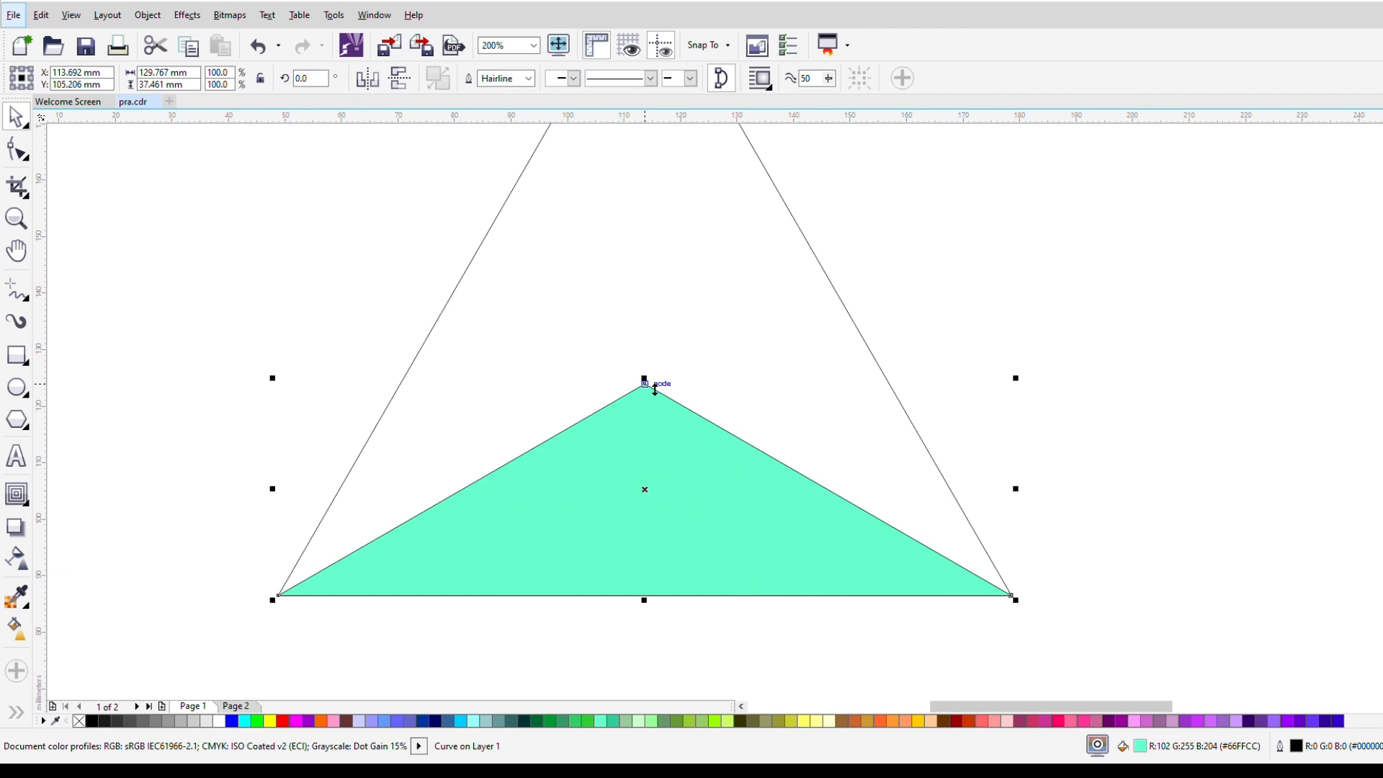
drag(652, 387, 655, 400)
scroll(678, 399, down, 3)
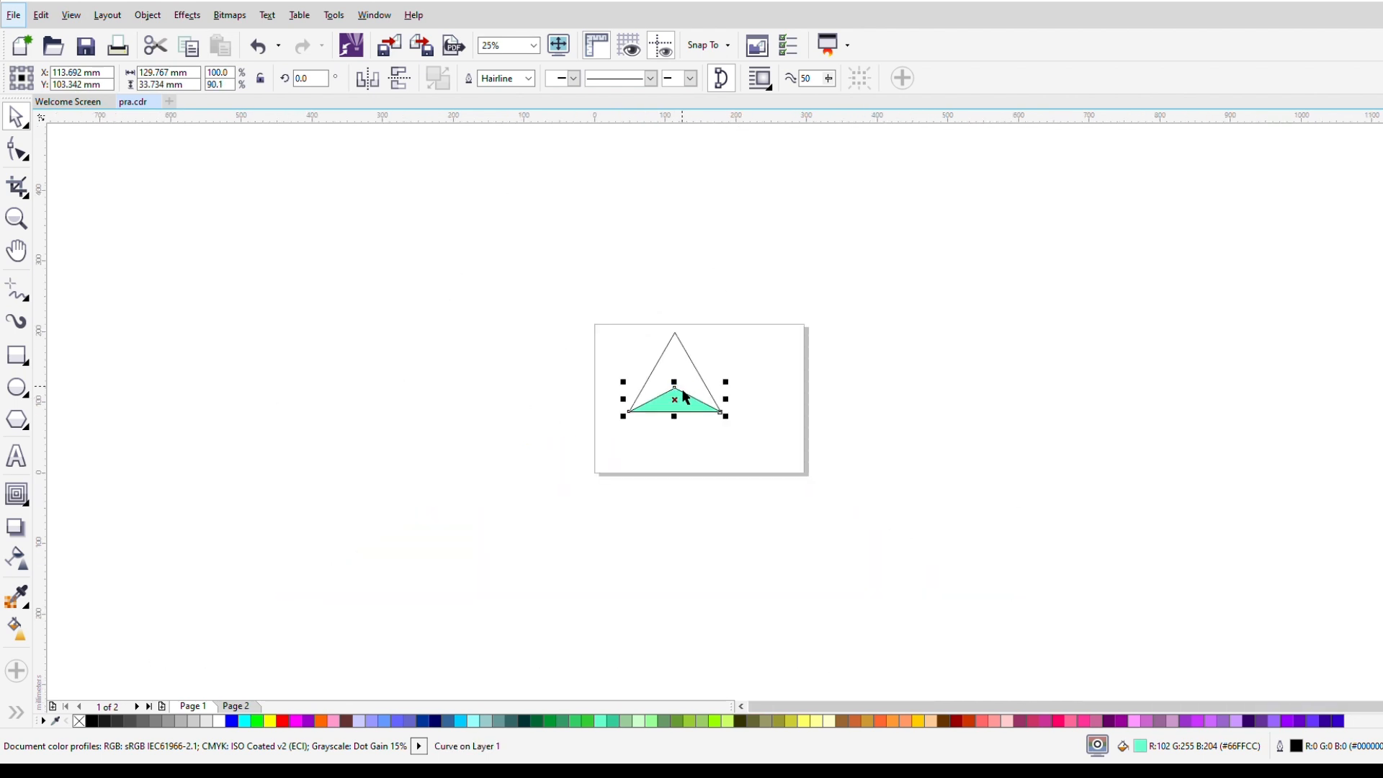
Set the mint piece's pivot at the large triangle's centre and make two rotated copies at 120° intervals
scroll(688, 399, up, 1)
click(702, 415)
scroll(698, 423, up, 1)
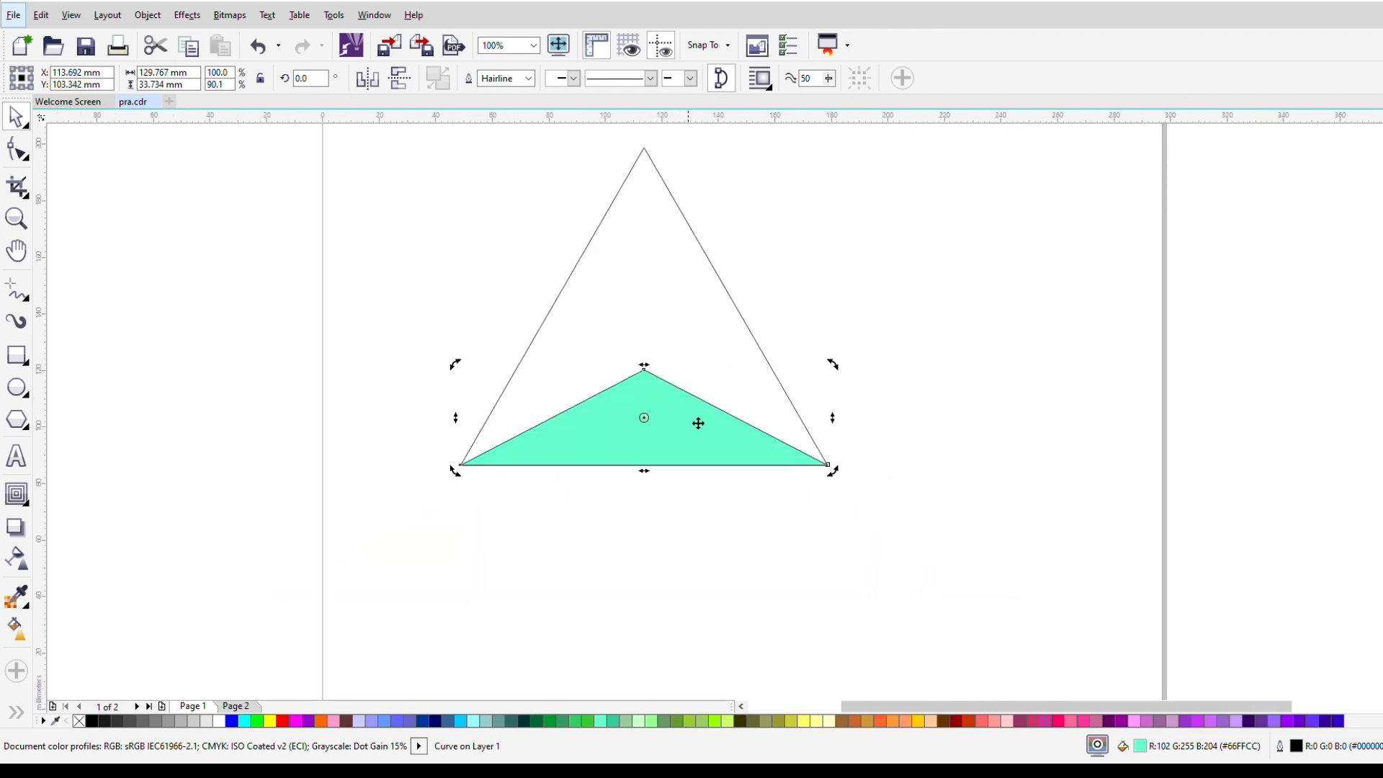
drag(652, 425, 647, 364)
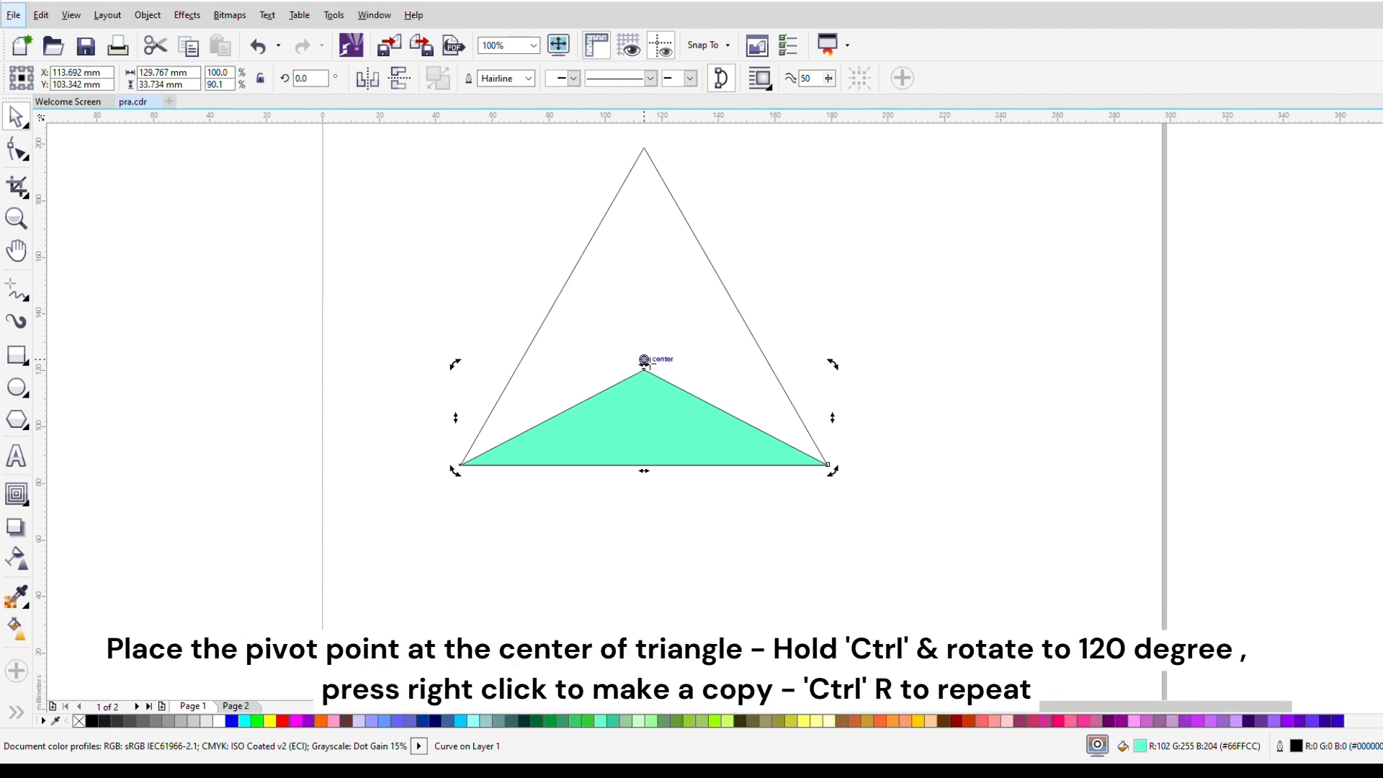
drag(833, 471, 655, 252)
right_click(655, 252)
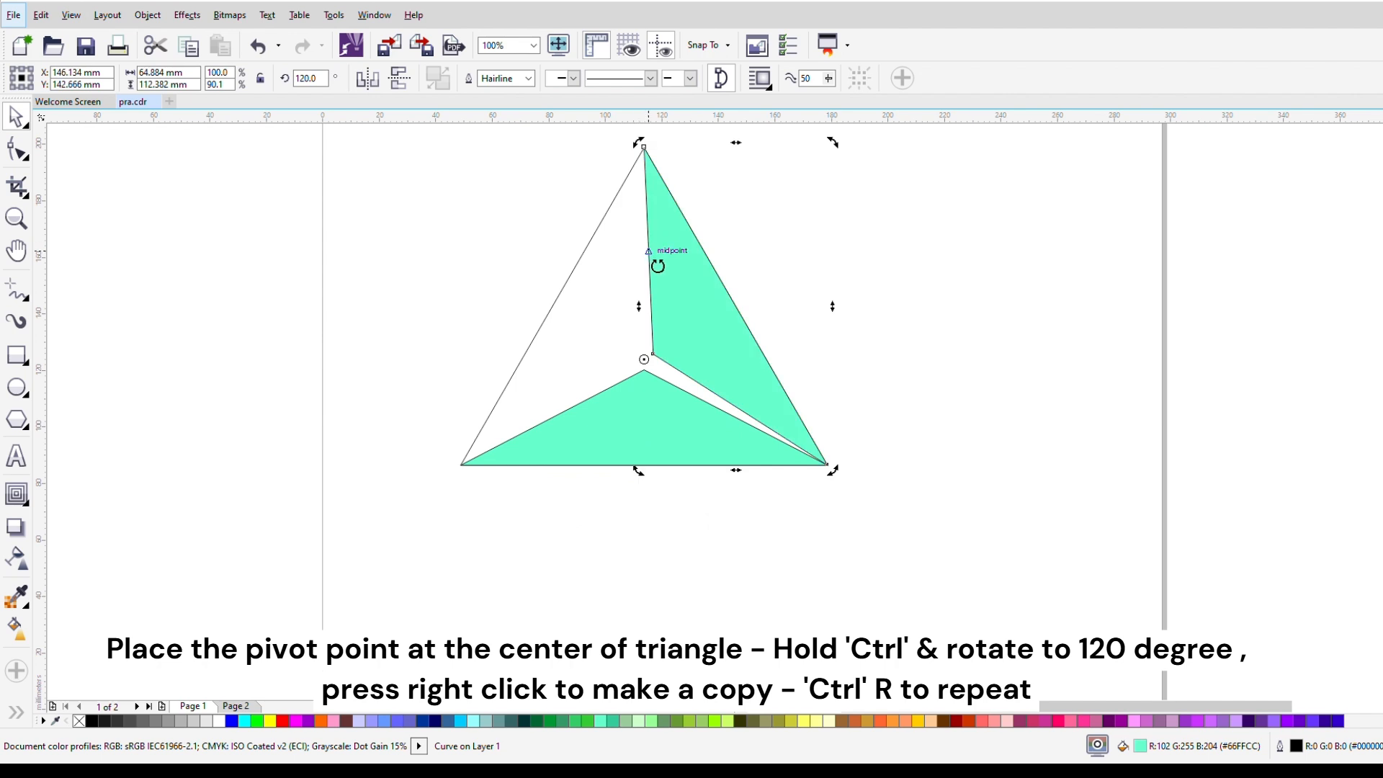
key(ctrl+r)
click(898, 279)
Smart-fill the three-armed gap between the mint pieces with the same mint colour
click(16, 712)
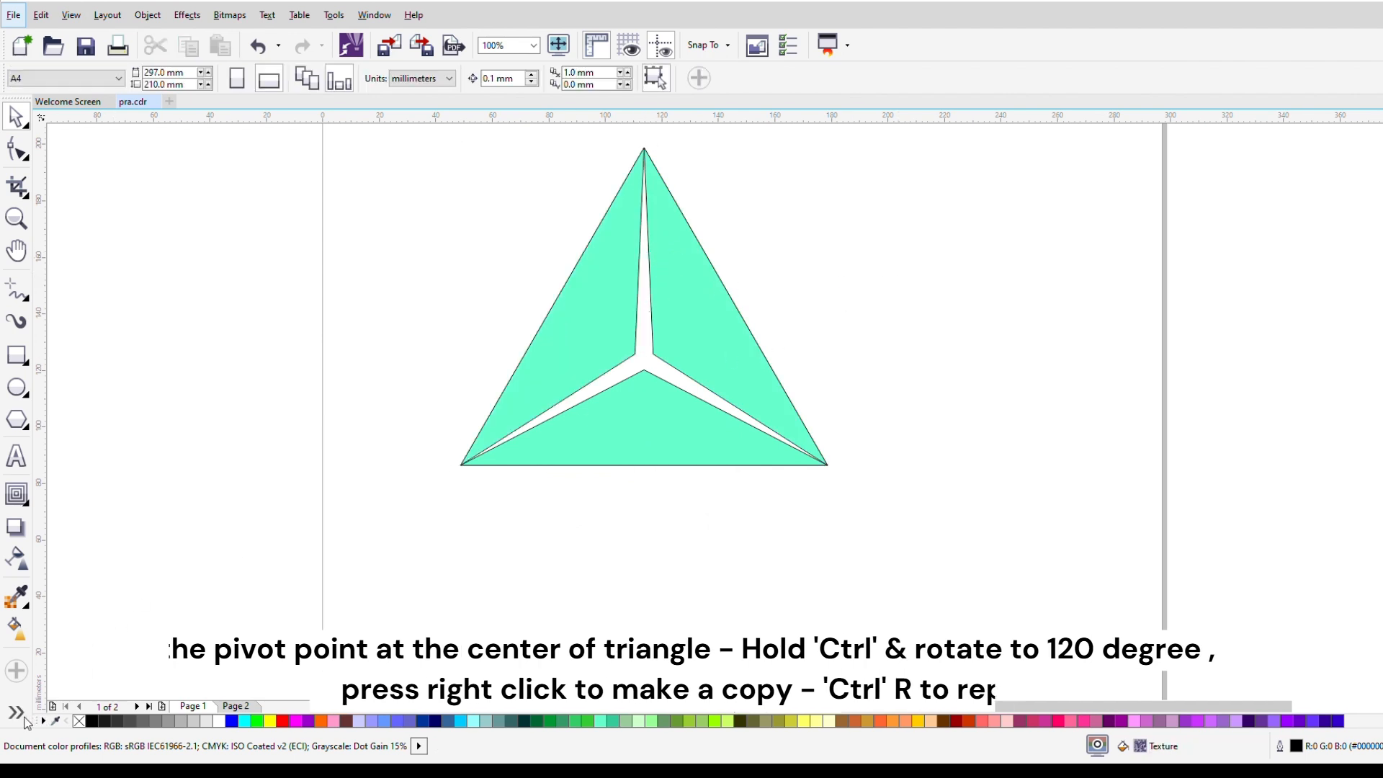
click(44, 712)
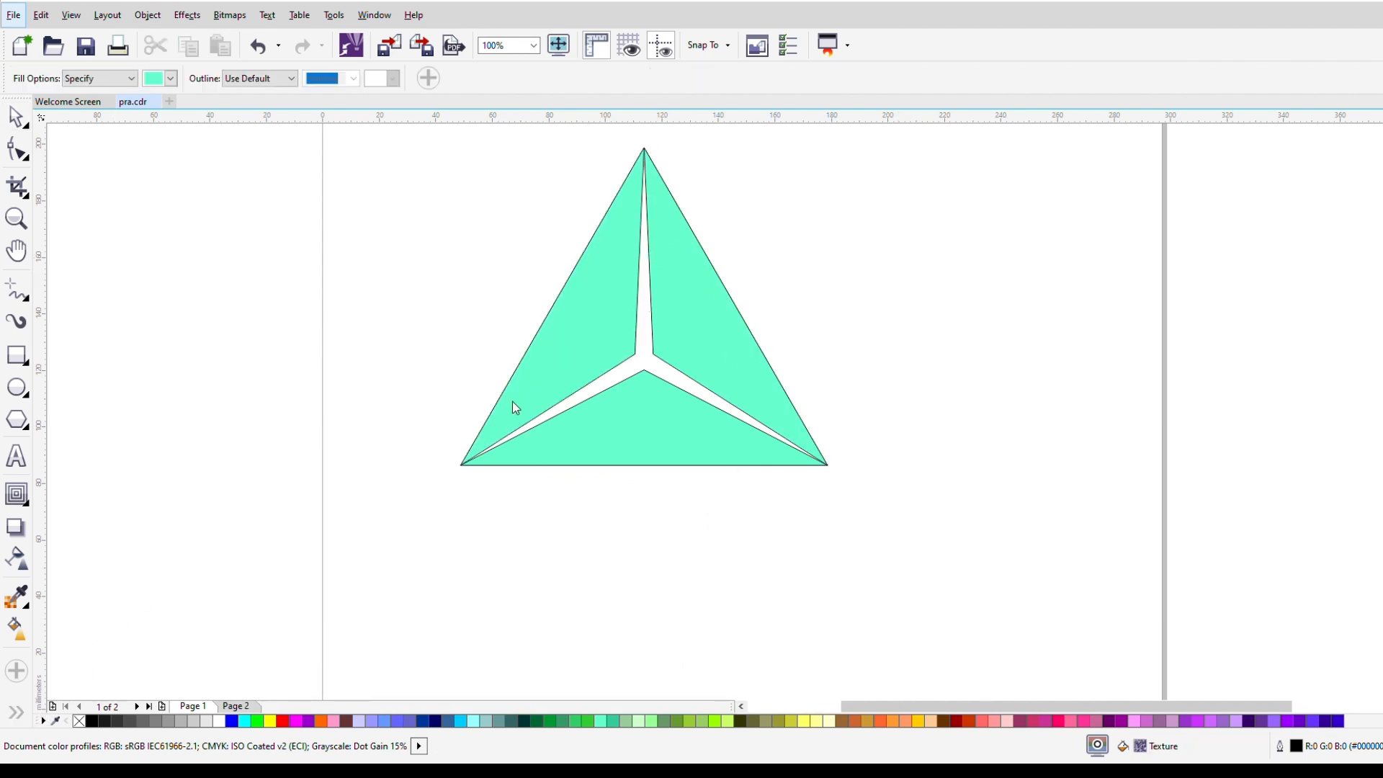
click(652, 370)
key(space)
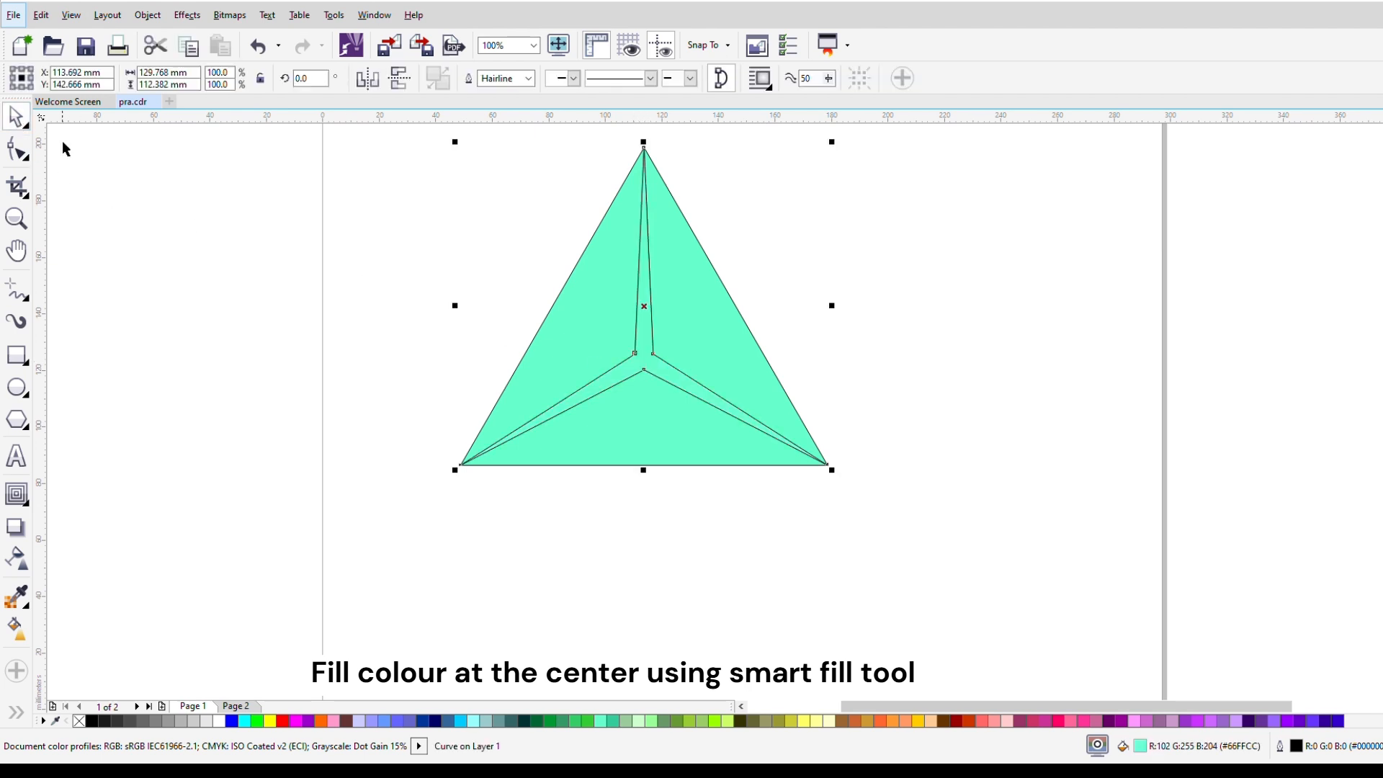
Move the four filled pieces aside and delete the original outline triangle left behind
click(810, 351)
click(696, 360)
shift+click(608, 354)
drag(661, 412, 1040, 515)
scroll(602, 317, down, 1)
drag(440, 210, 765, 464)
key(Delete)
Select all four filled pieces and move them back onto the left half of the page
drag(636, 250, 935, 470)
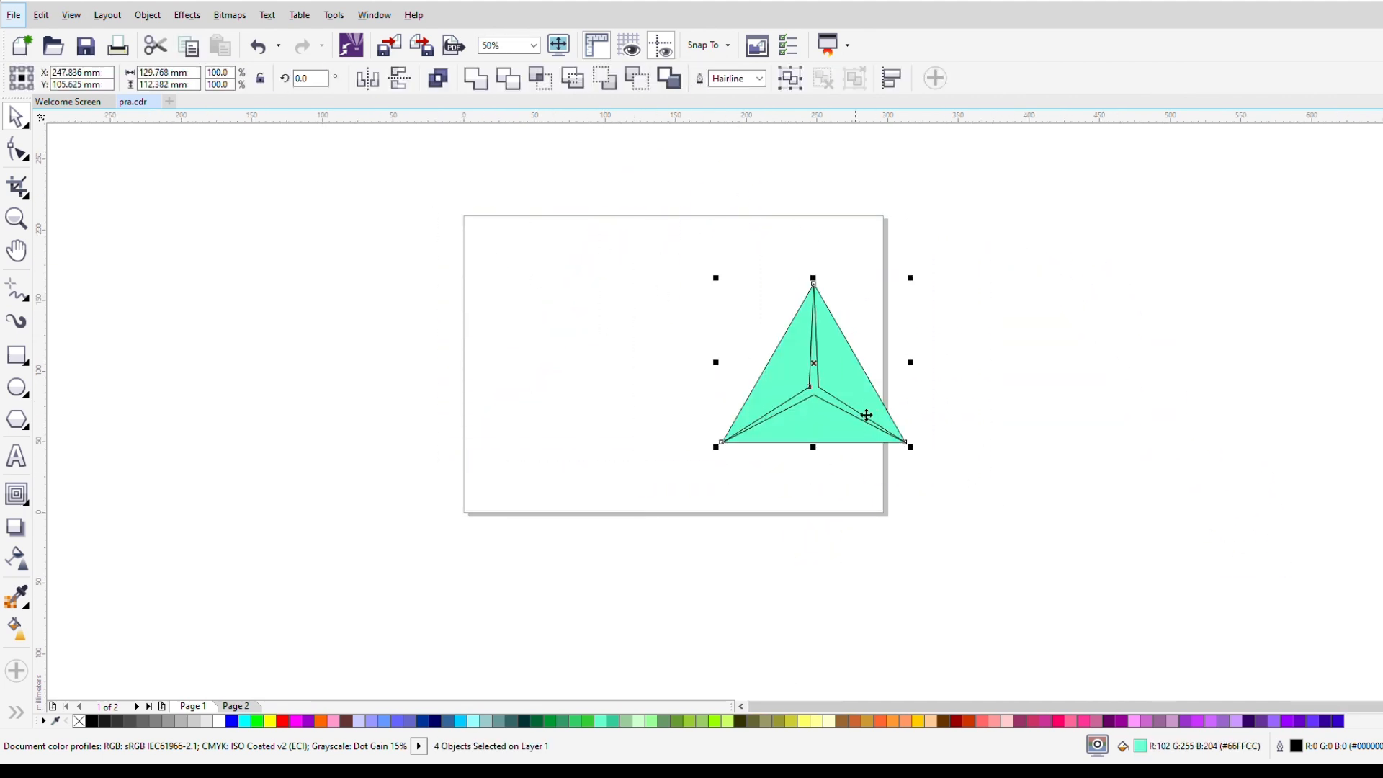
drag(870, 397, 655, 357)
scroll(577, 297, up, 2)
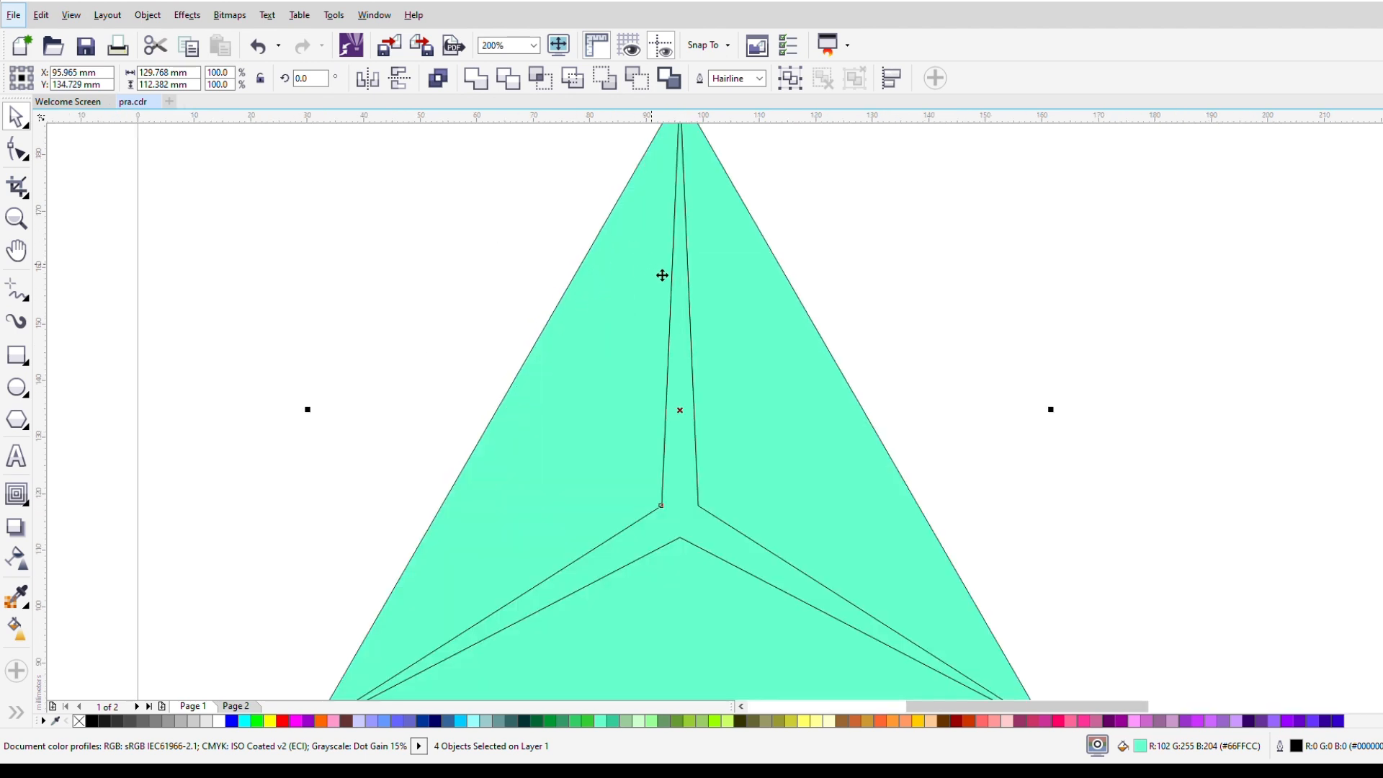
scroll(662, 275, down, 1)
Colour the left piece's fill and outline 80% black (#333333)
click(892, 270)
click(706, 322)
scroll(707, 323, up, 1)
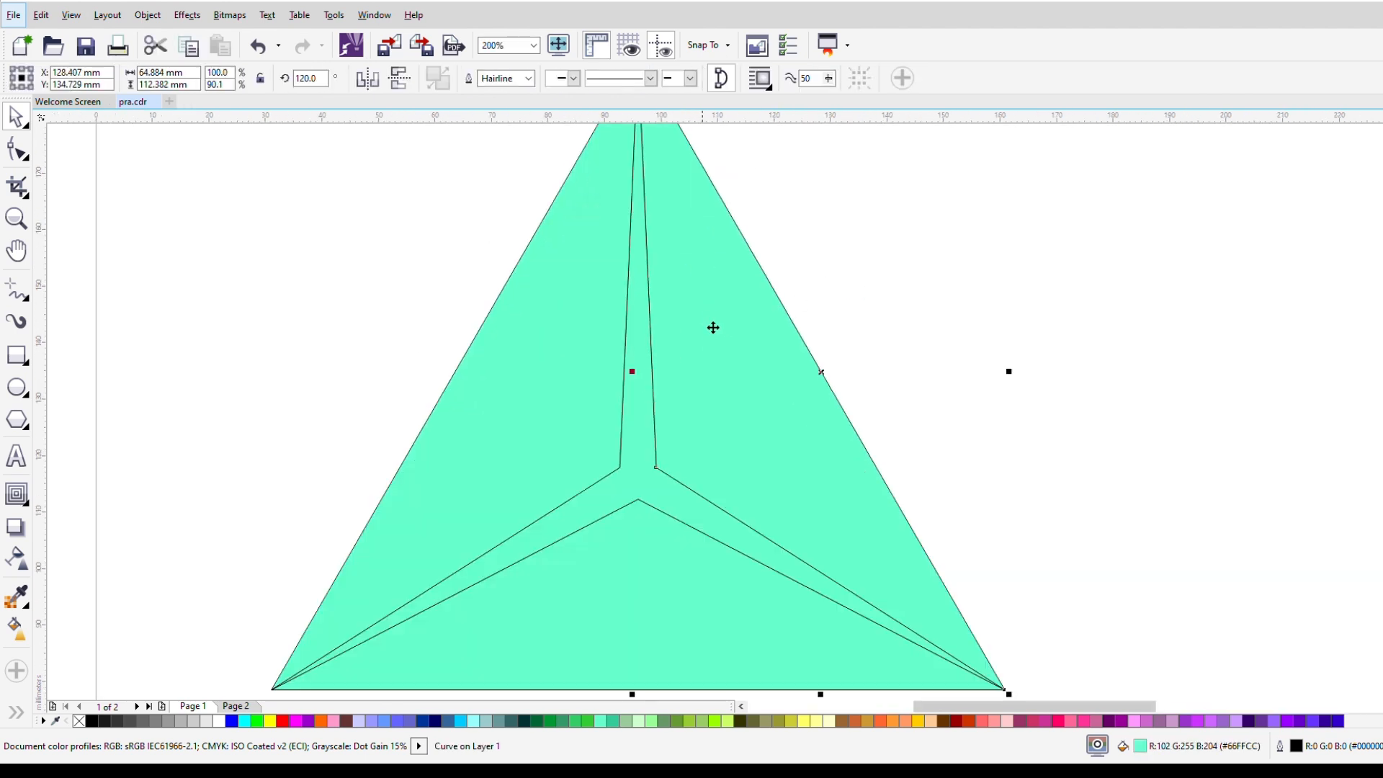
click(554, 377)
scroll(575, 362, down, 1)
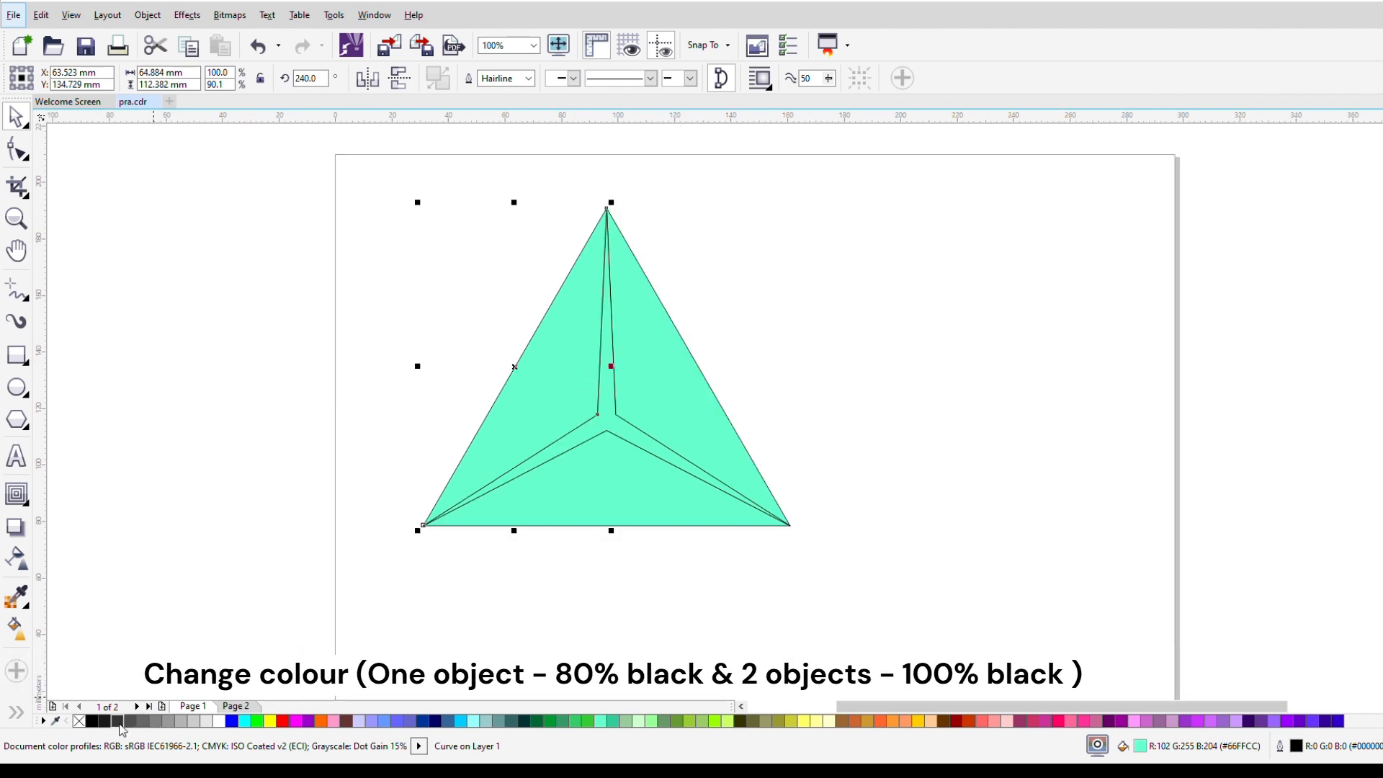
click(119, 721)
right_click(122, 722)
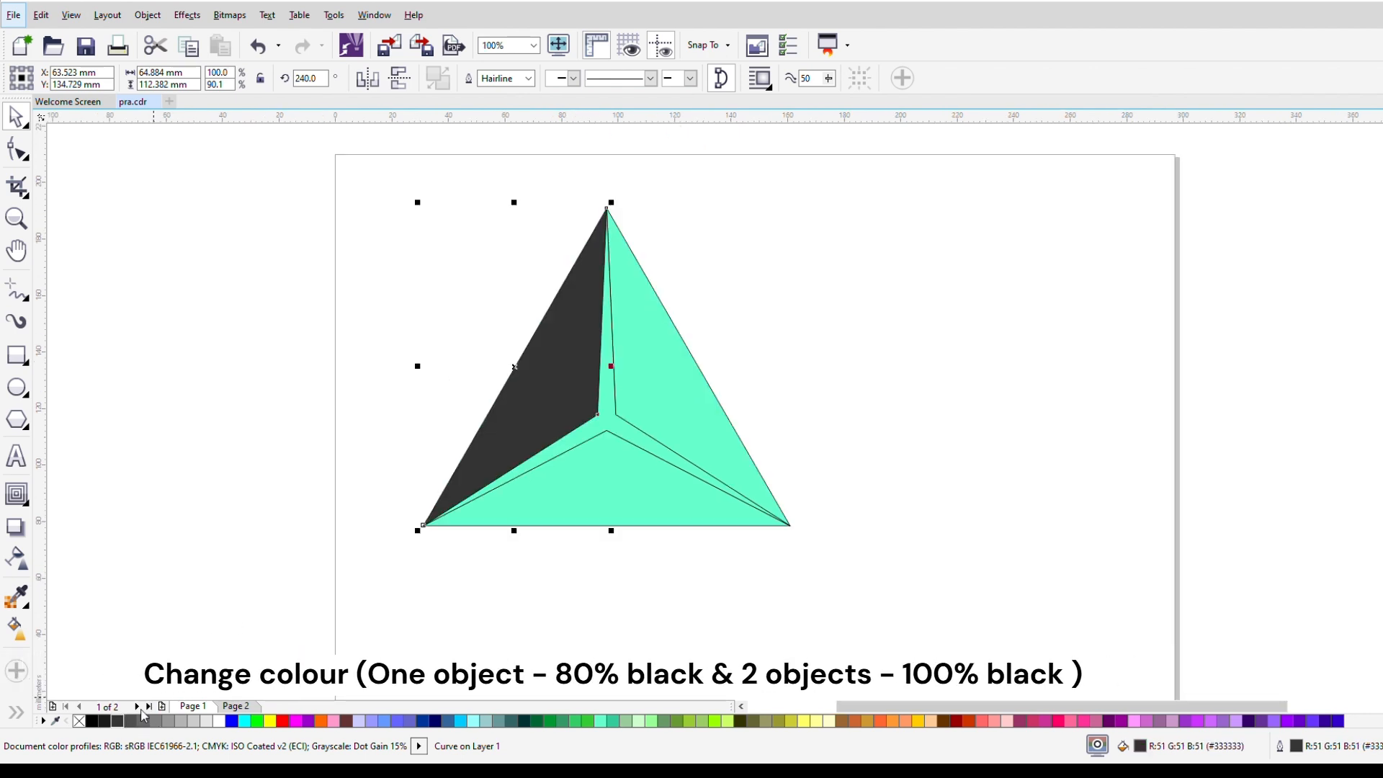
Colour the right piece's fill and outline very dark grey (#1A1A1A)
click(880, 330)
click(673, 402)
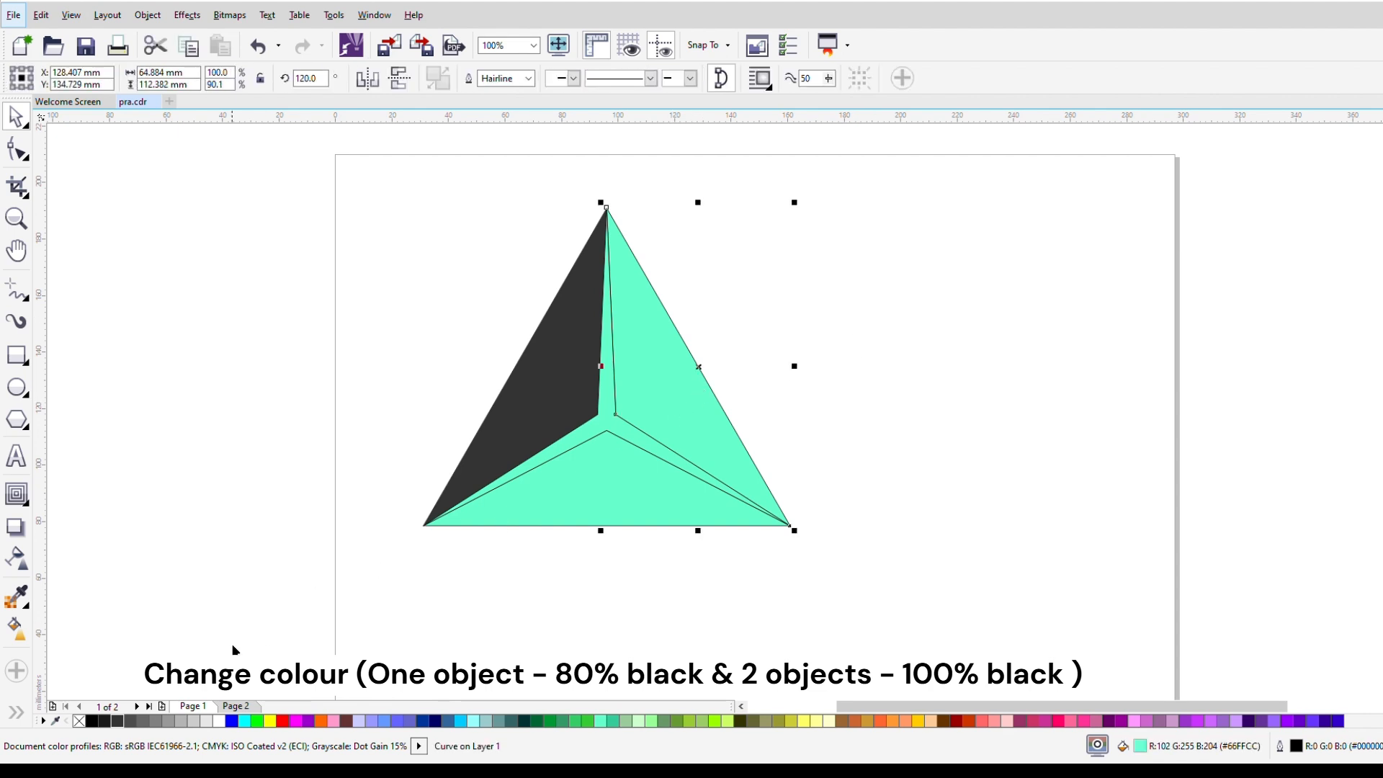
click(104, 722)
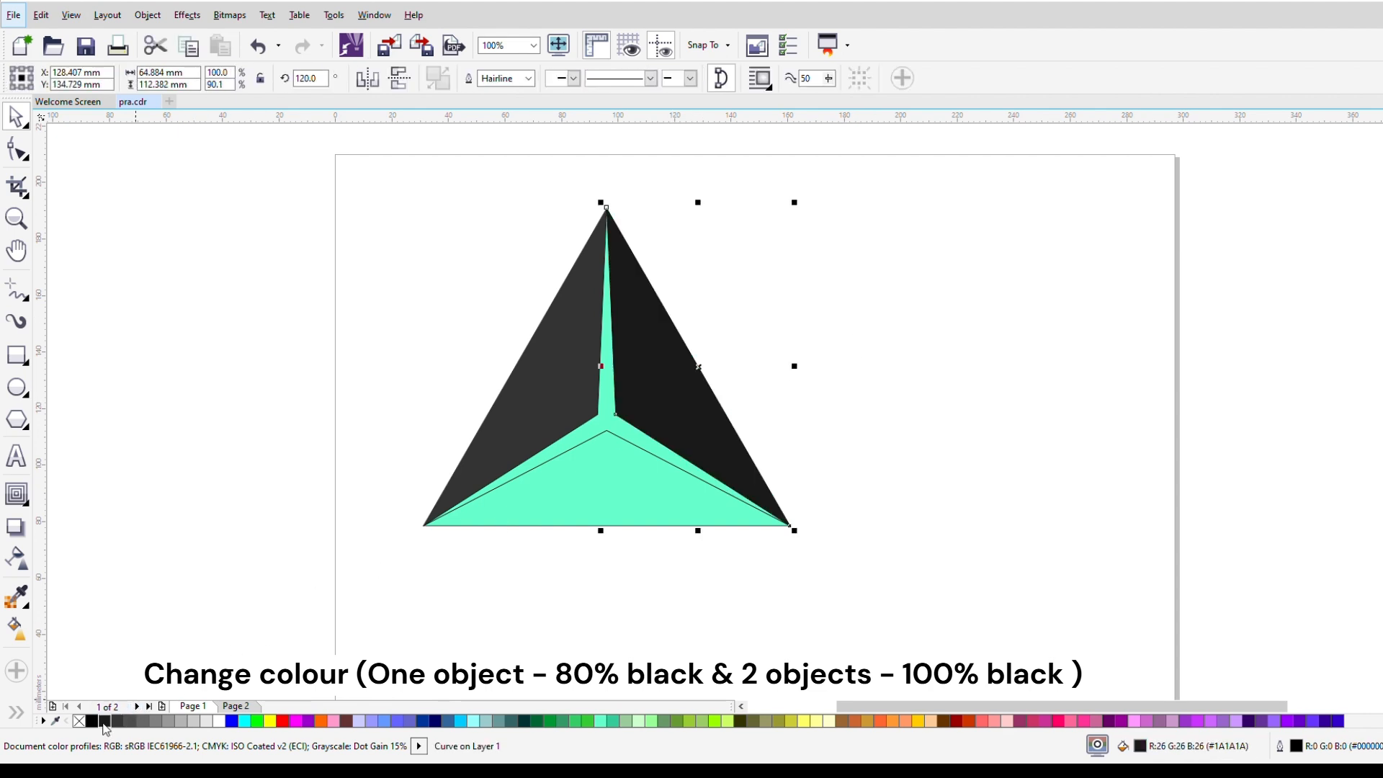
right_click(105, 722)
Fill the bottom piece with solid black
click(592, 528)
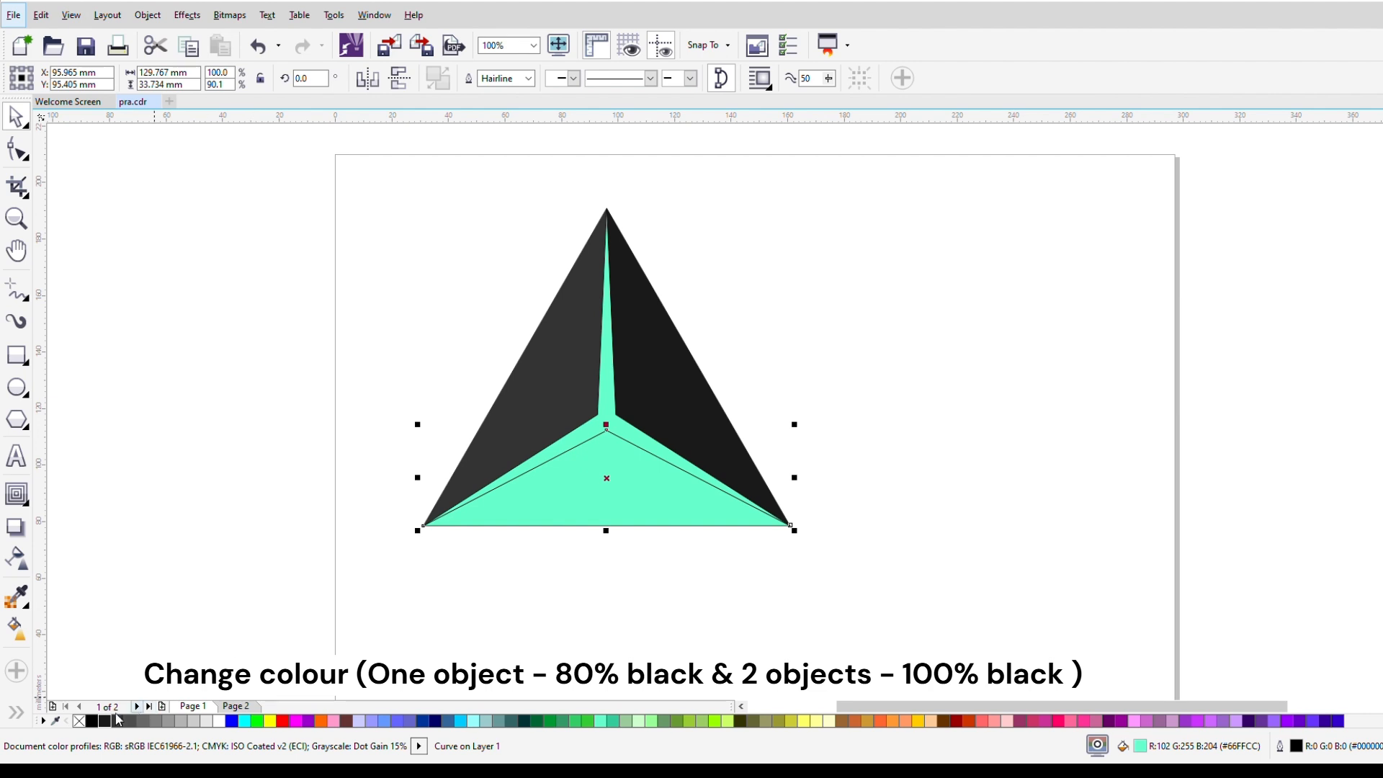
click(91, 721)
click(904, 307)
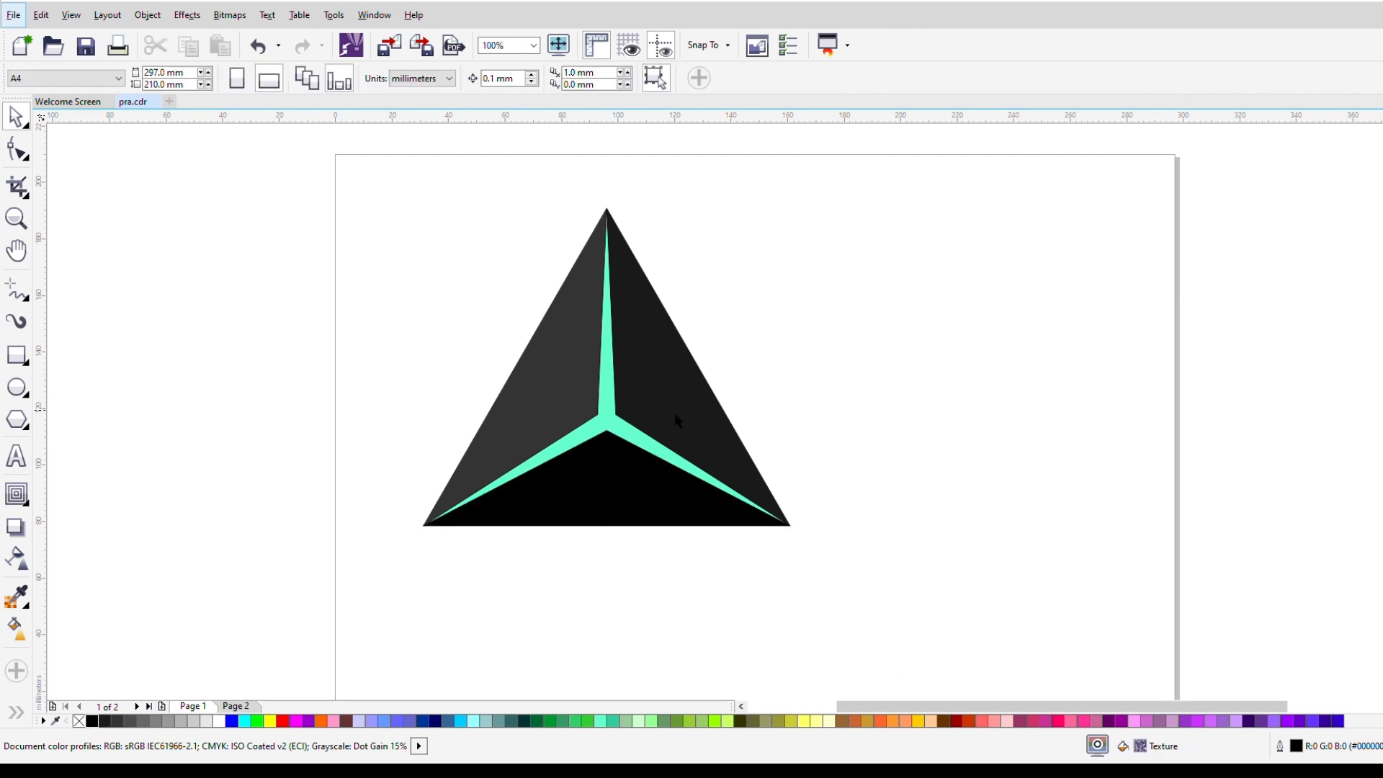
Remove the three-armed centre piece's outline and give it a fountain fill from its centre to its lower-right tip
click(622, 435)
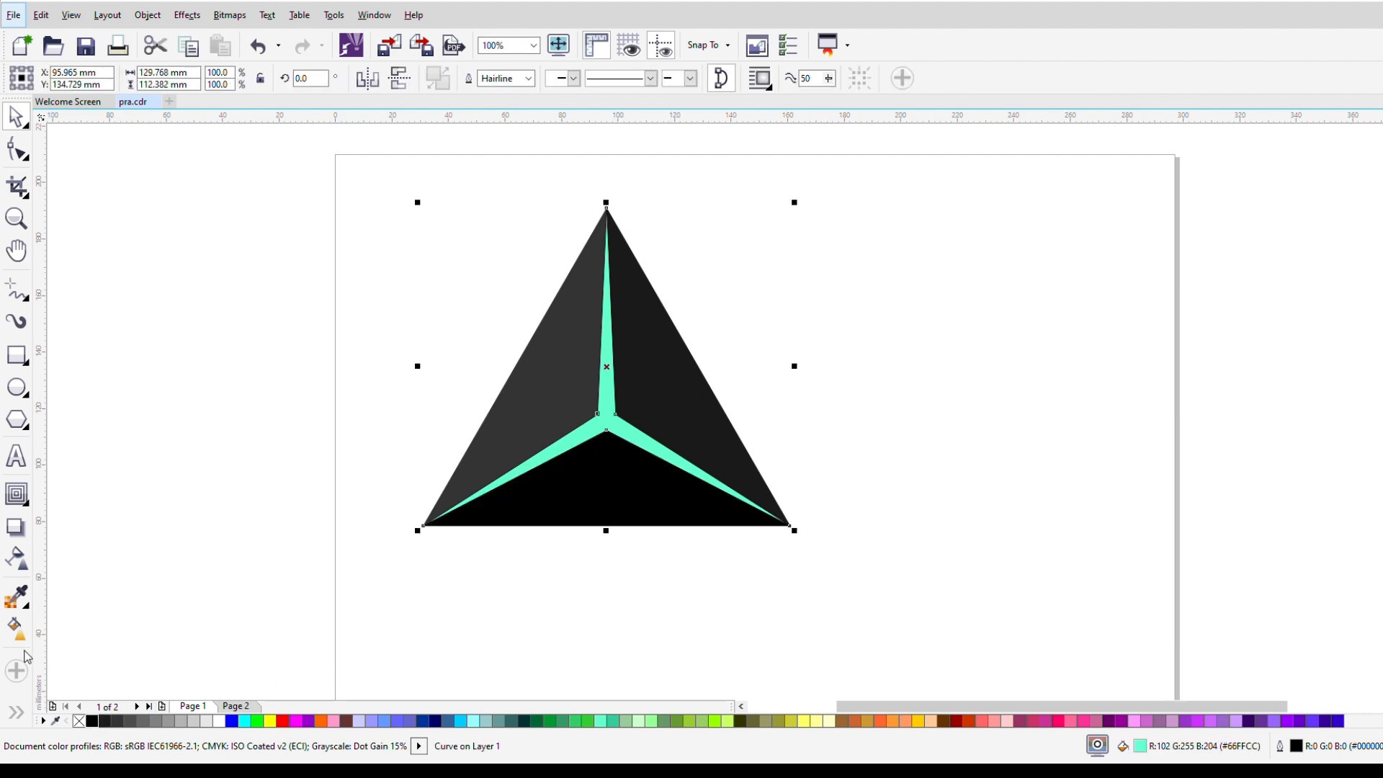
right_click(79, 721)
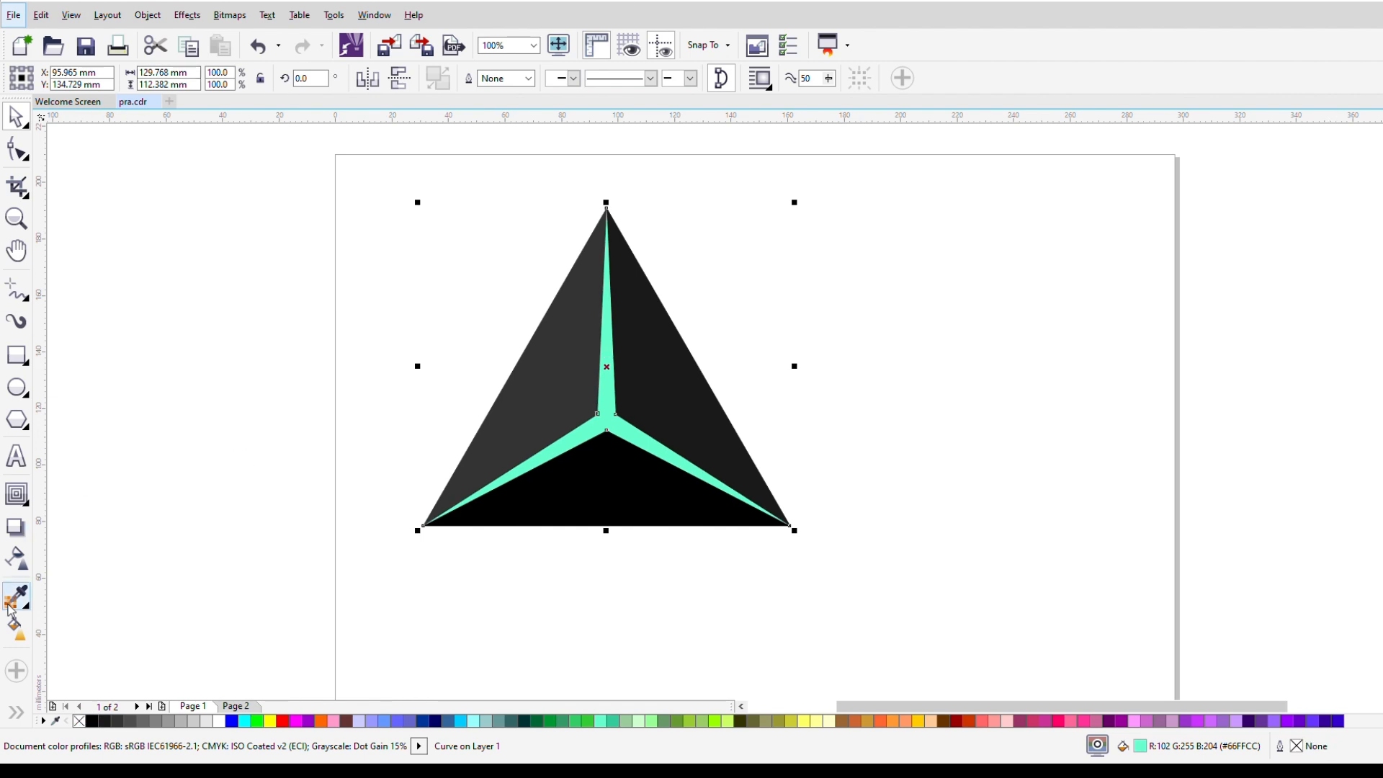
click(17, 629)
drag(607, 428, 790, 526)
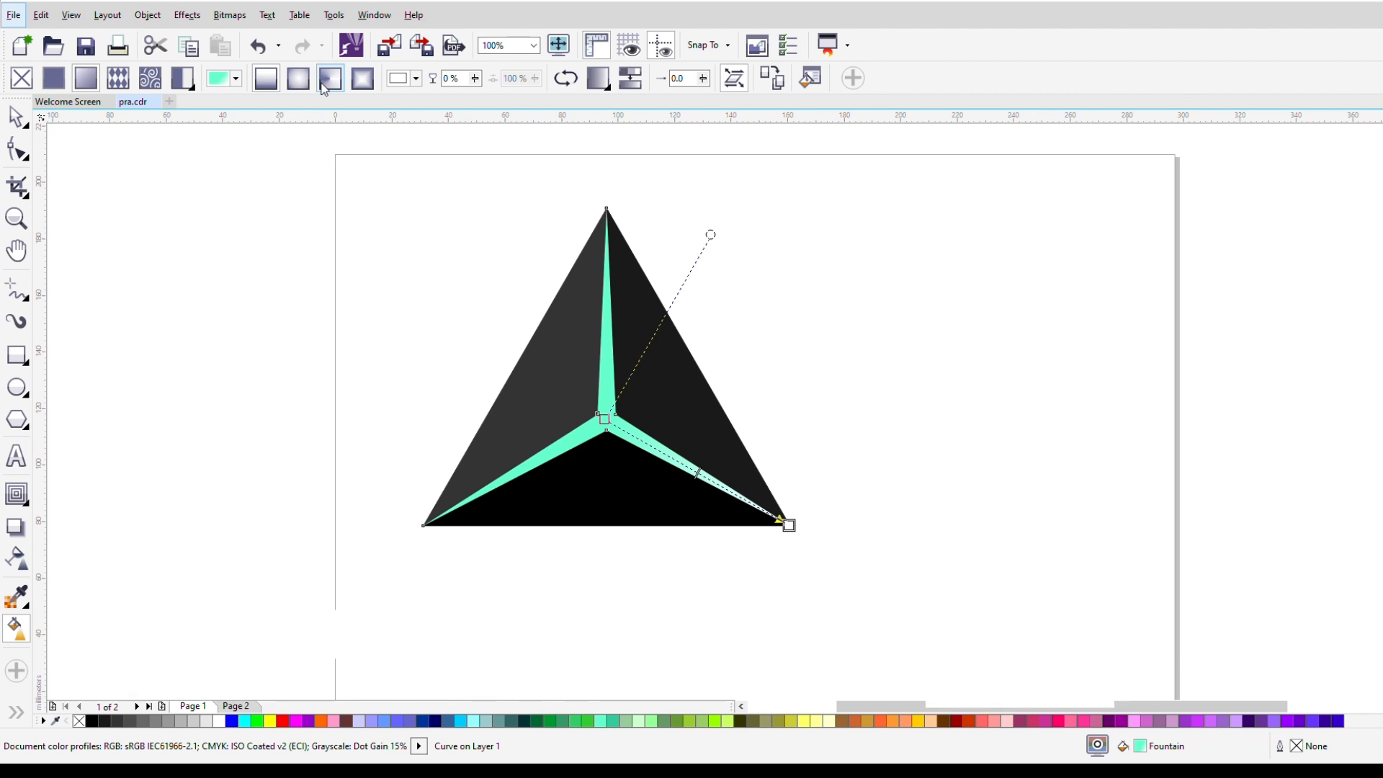
Make the centre piece's fountain fill elliptical and set its central colour to orange
click(298, 78)
drag(698, 473, 607, 421)
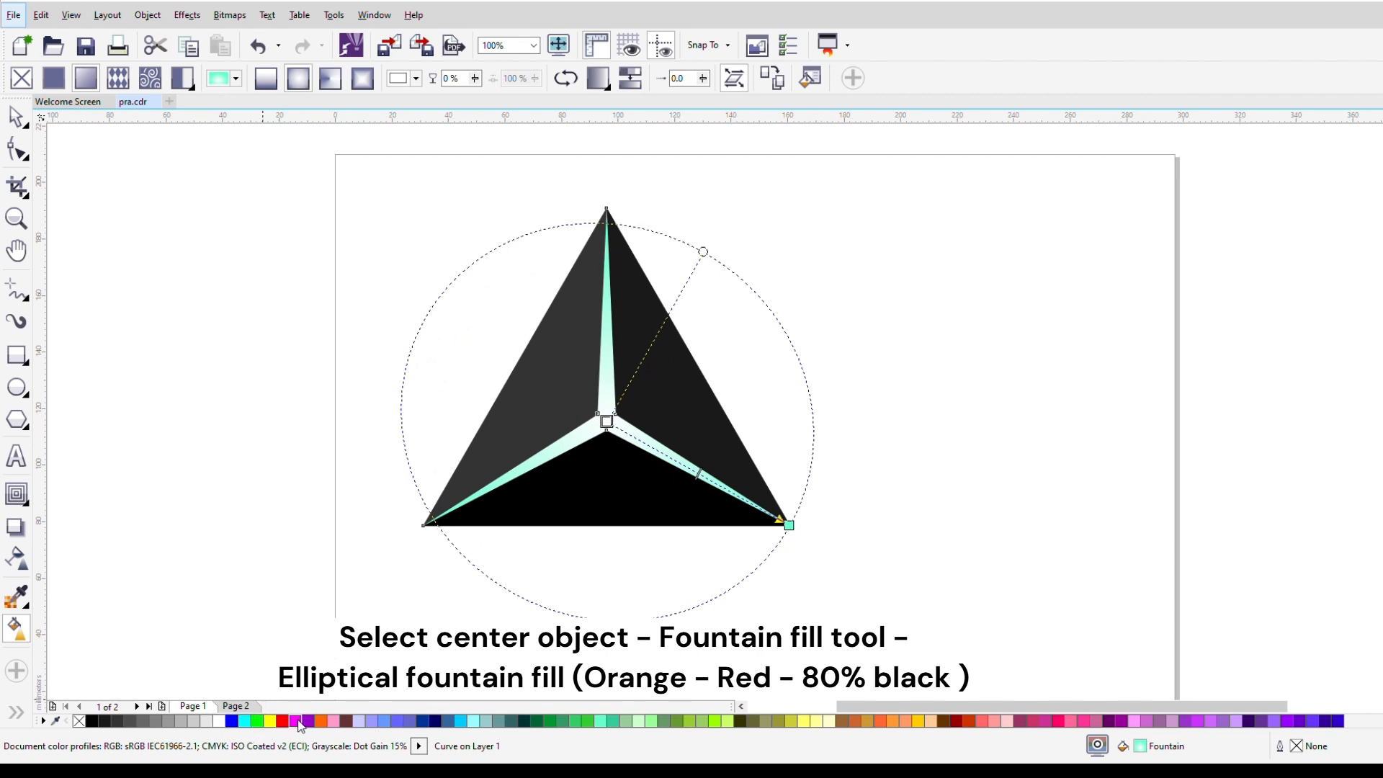
click(321, 722)
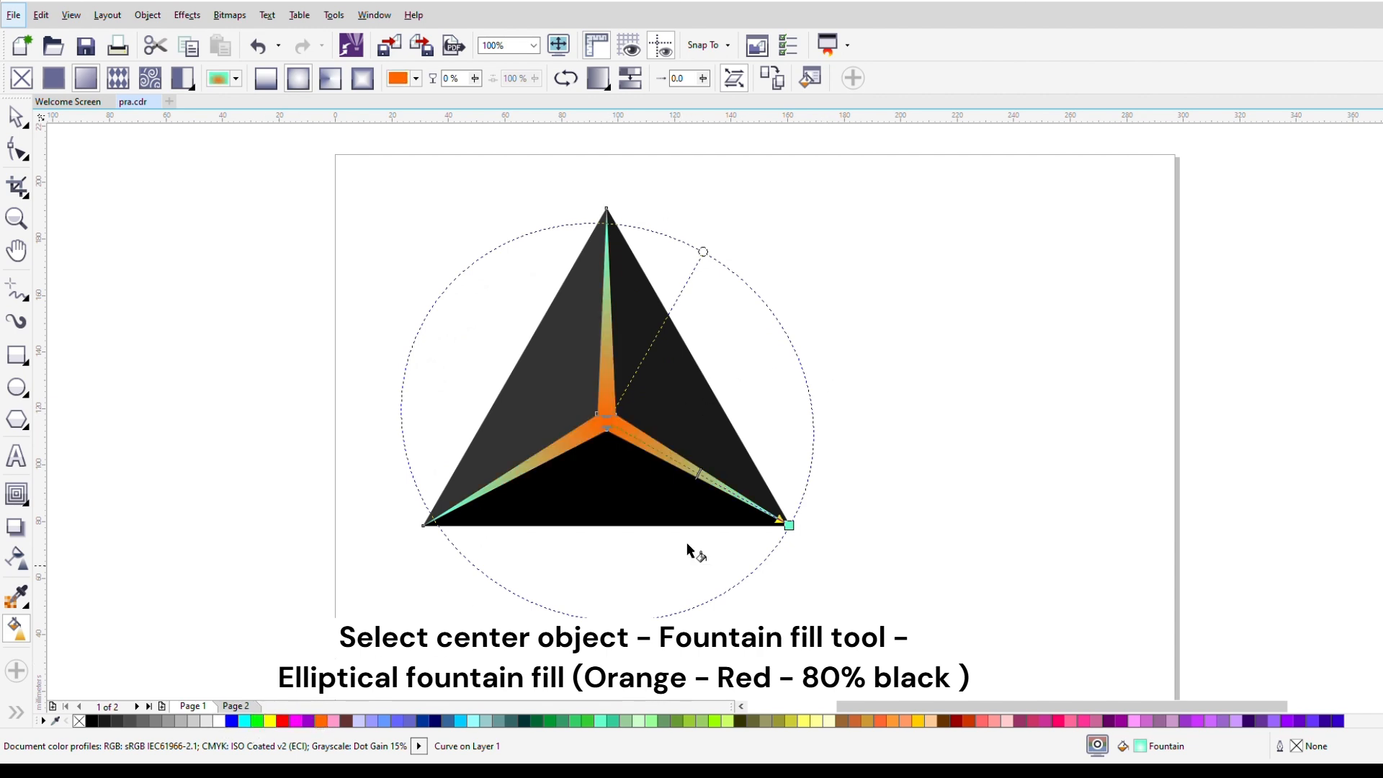
Add a red middle colour to the centre piece's elliptical gradient and set its outer end colour to 80% black
double_click(683, 465)
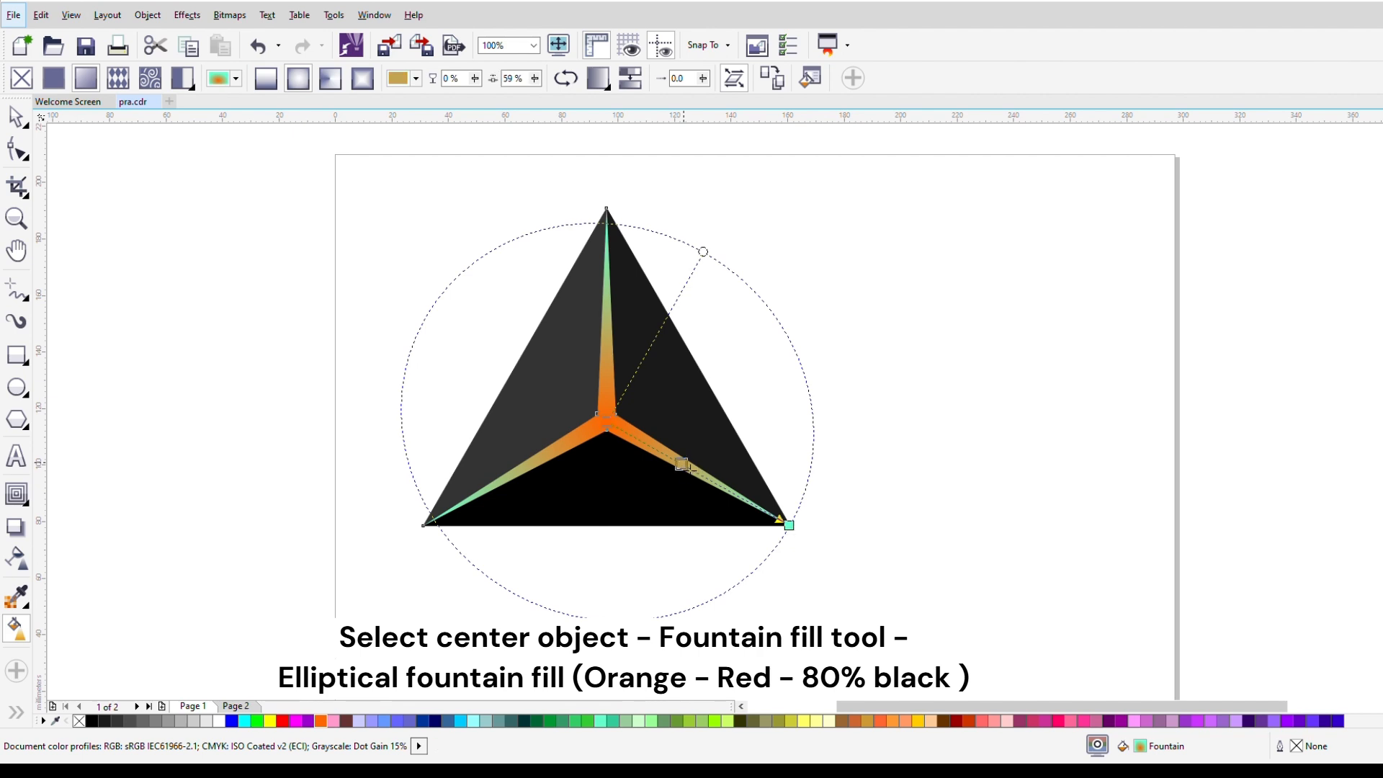
click(282, 722)
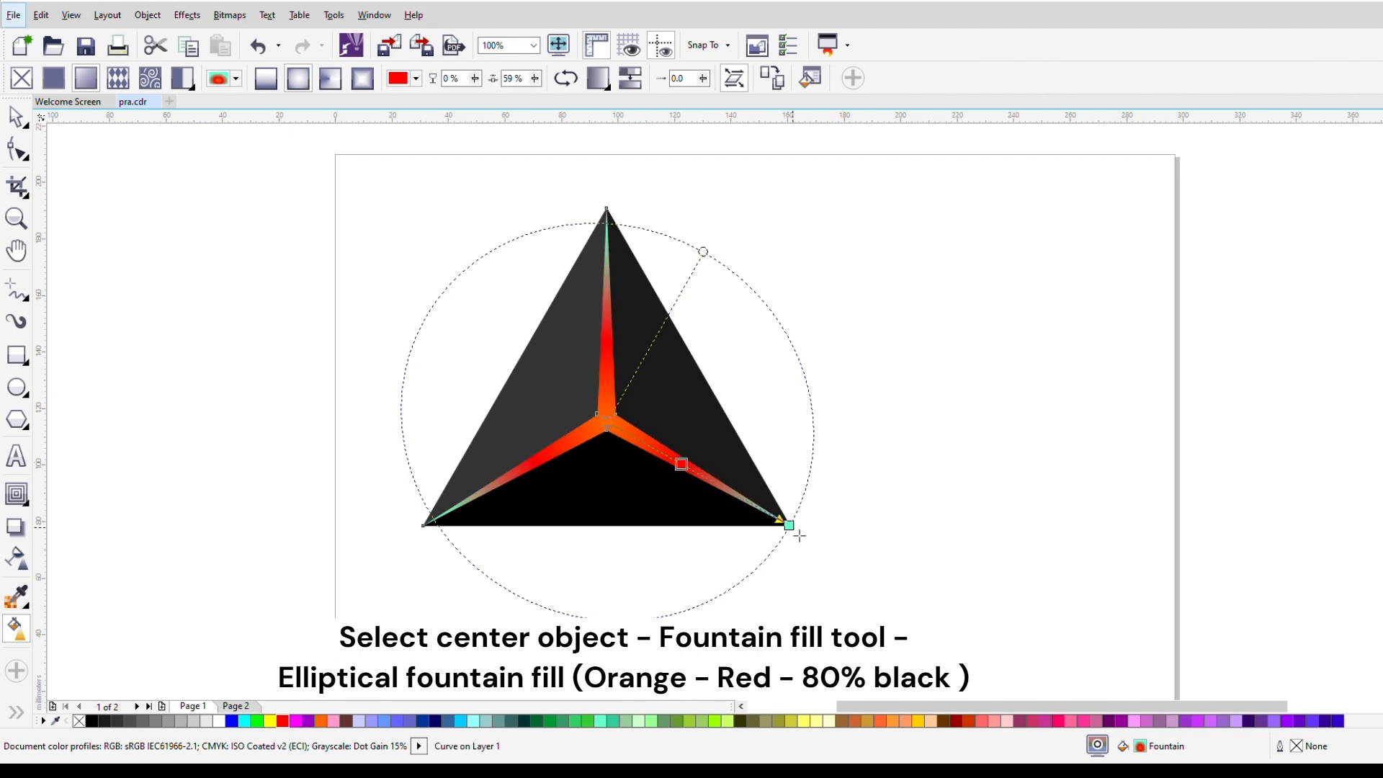
click(790, 526)
click(118, 722)
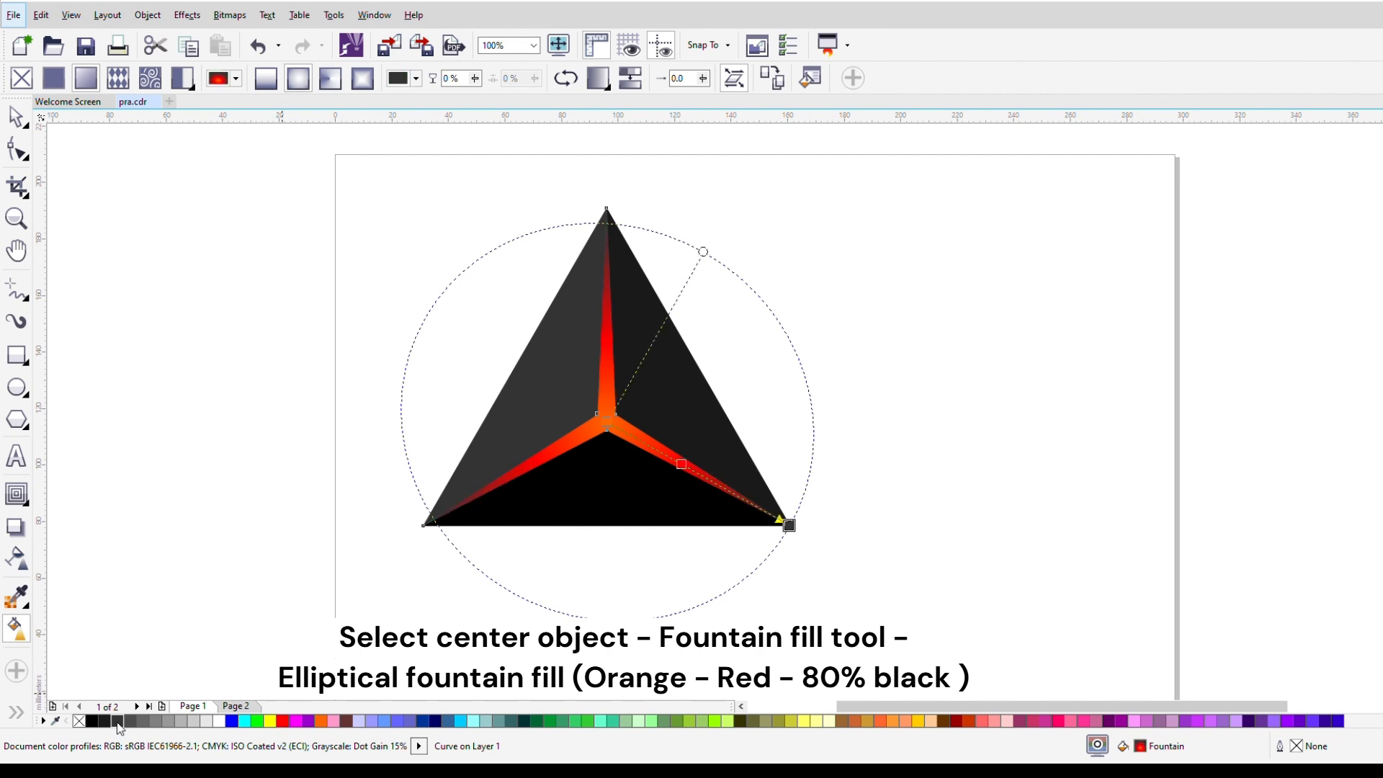
Shift the gradient's red colour stop closer to the orange centre, to the 68% position
scroll(598, 444, up, 1)
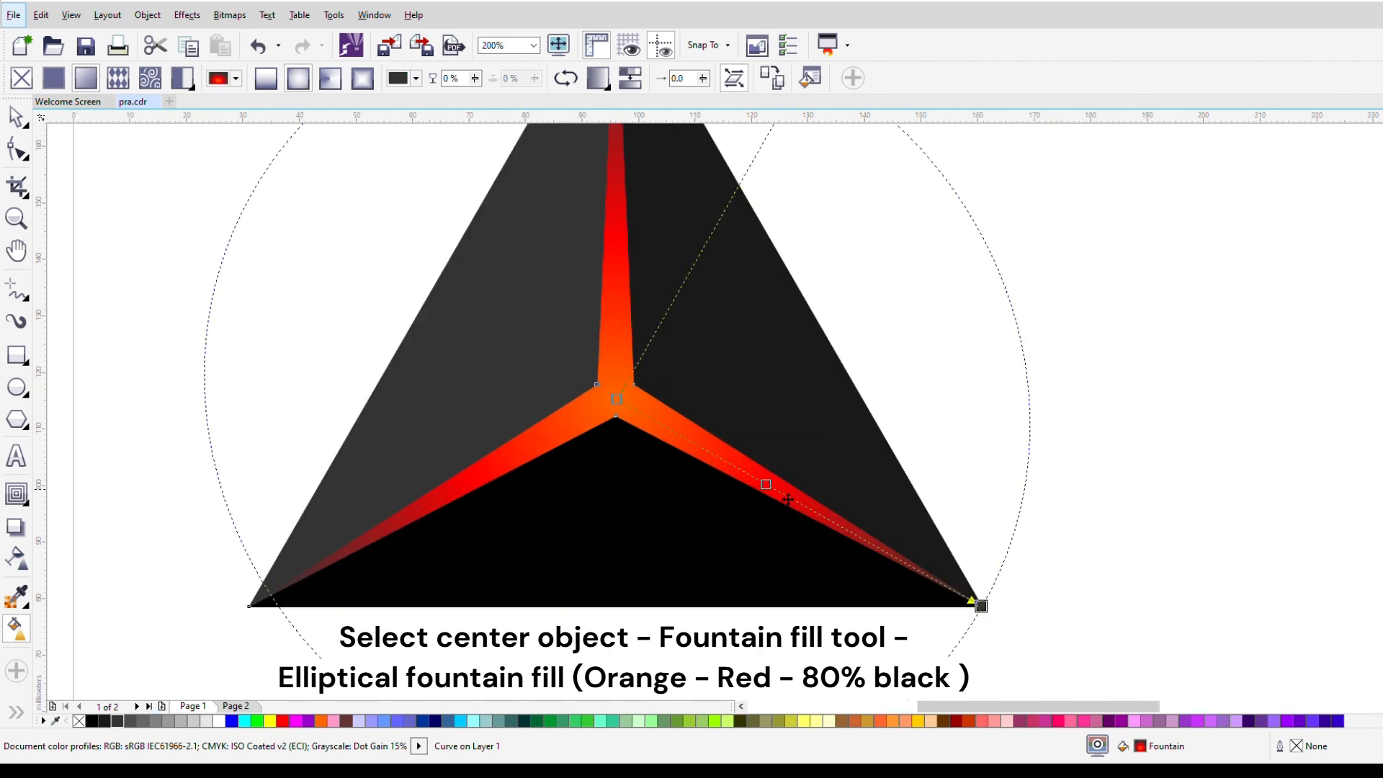
drag(766, 484, 733, 466)
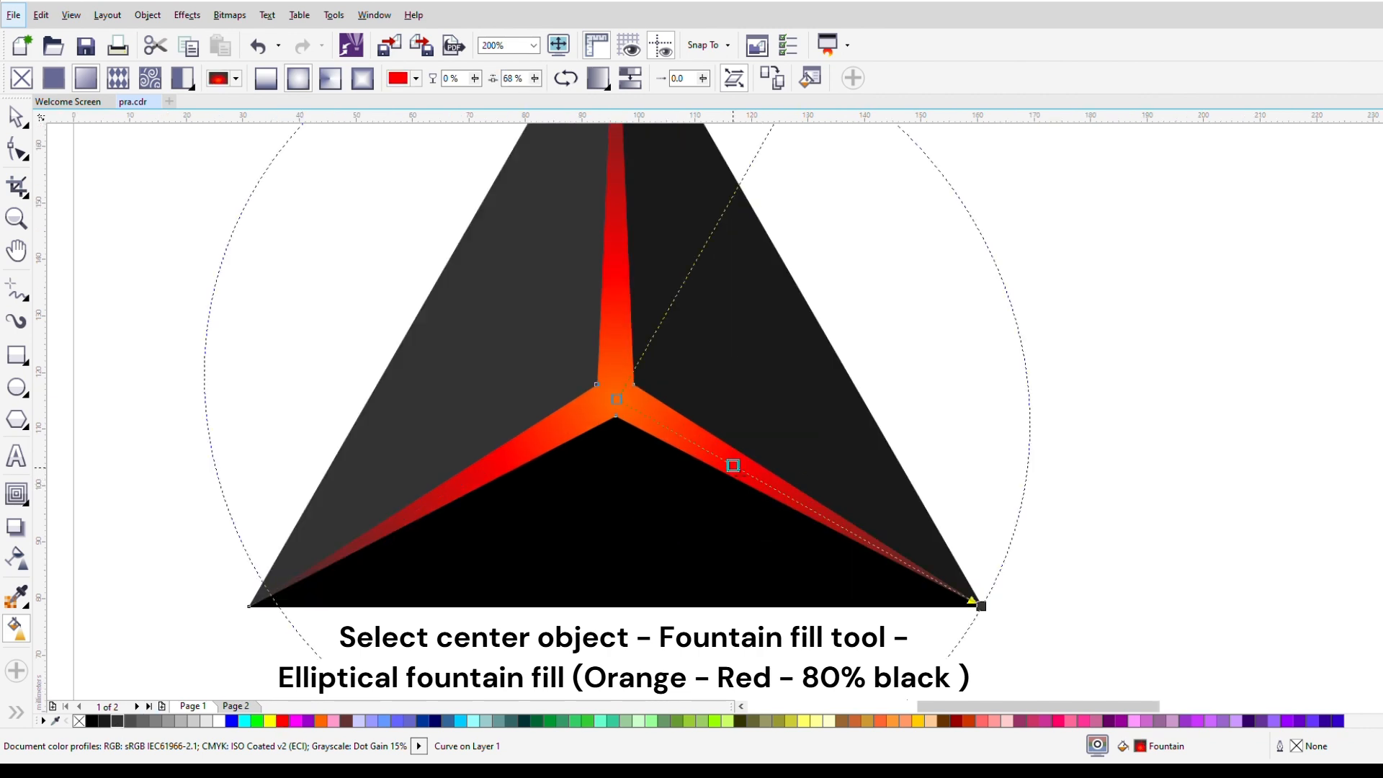
click(630, 78)
scroll(674, 371, down, 1)
click(13, 116)
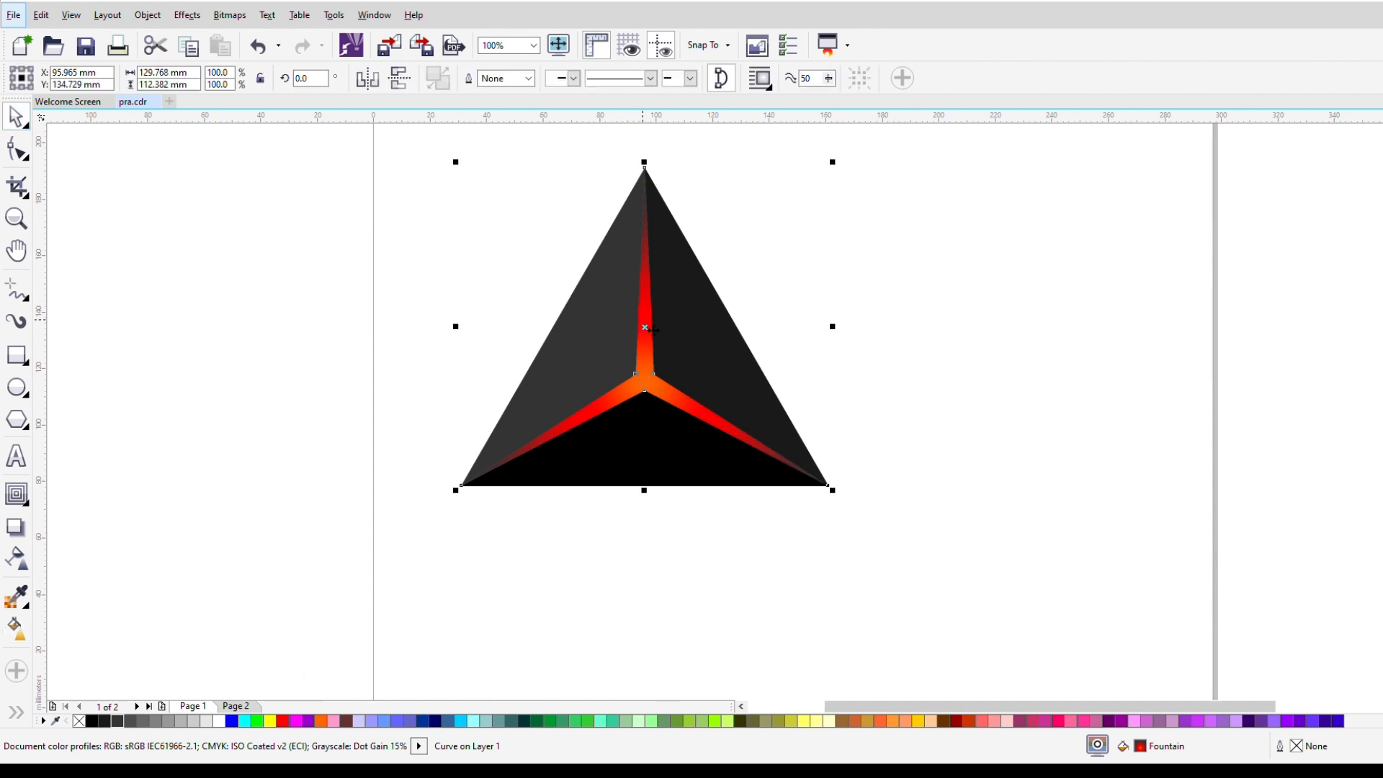
Select all four pieces of the triangle and group them
scroll(654, 330, down, 1)
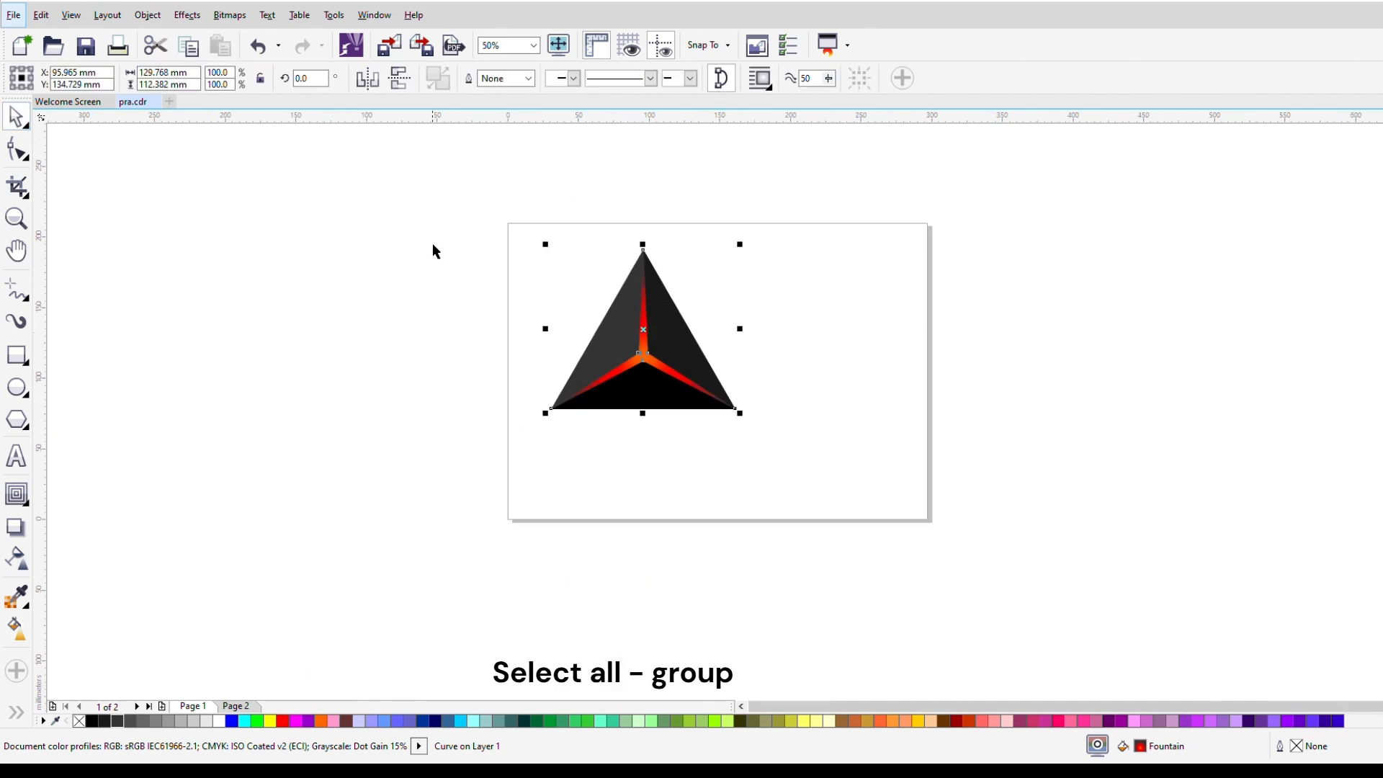
drag(433, 249, 815, 472)
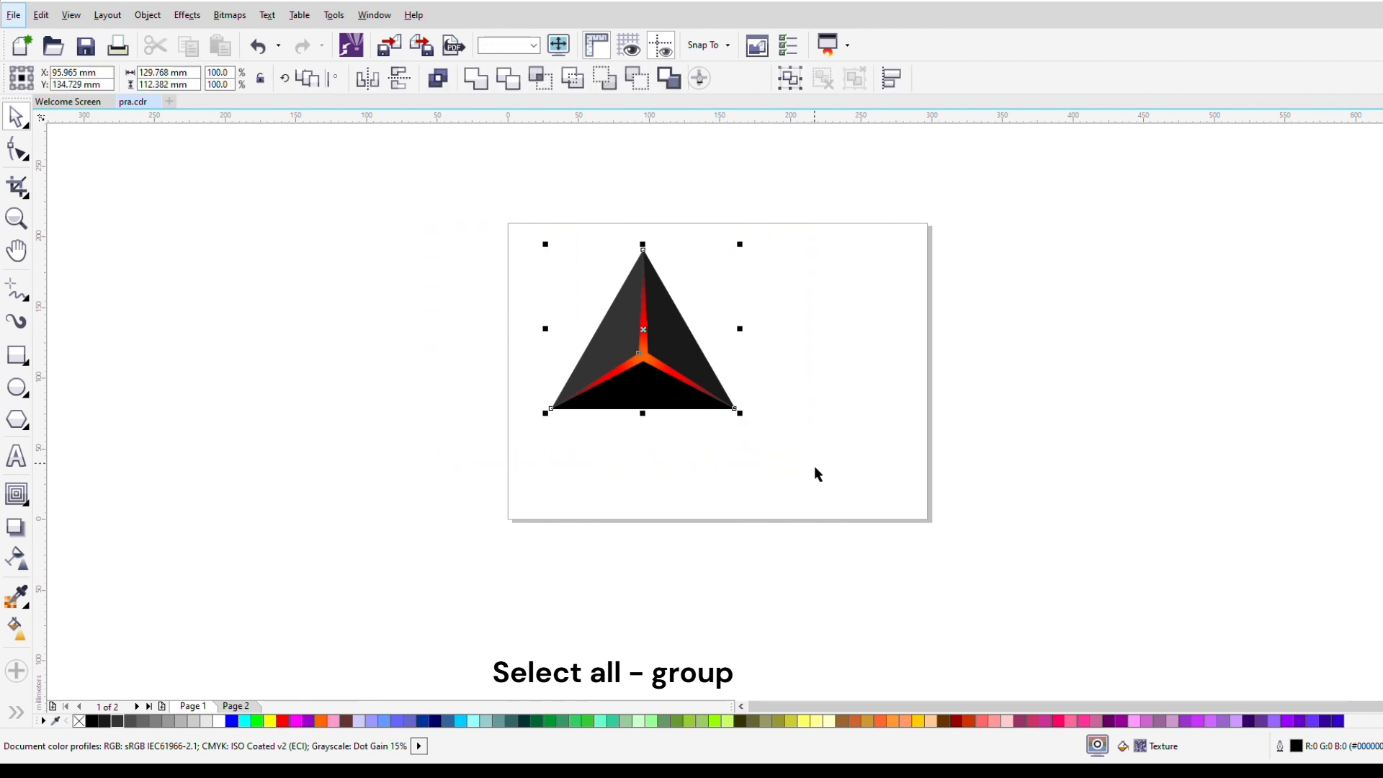
click(790, 80)
Make a mirrored copy of the triangle group beside the original, flip it vertically and move it nearer with a small gap
scroll(580, 366, up, 1)
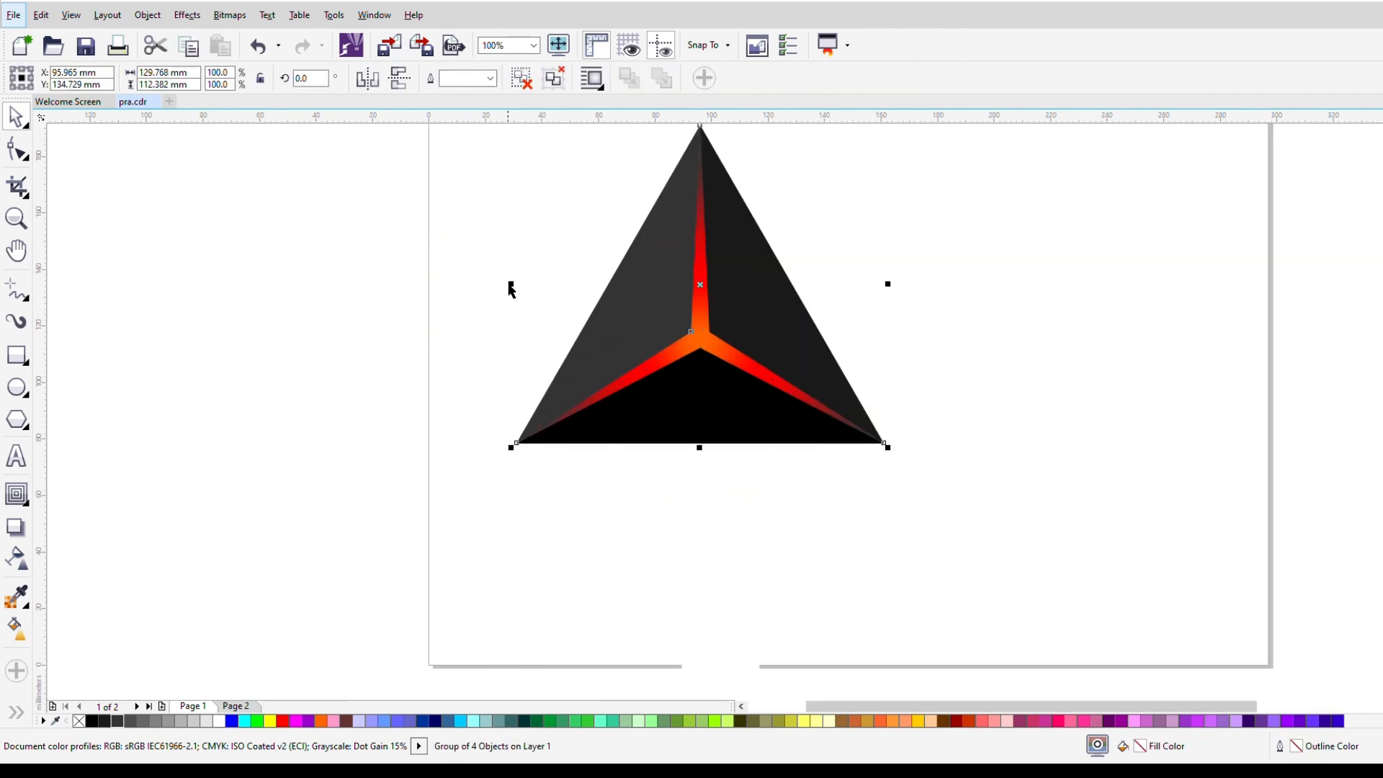
drag(513, 286, 1007, 340)
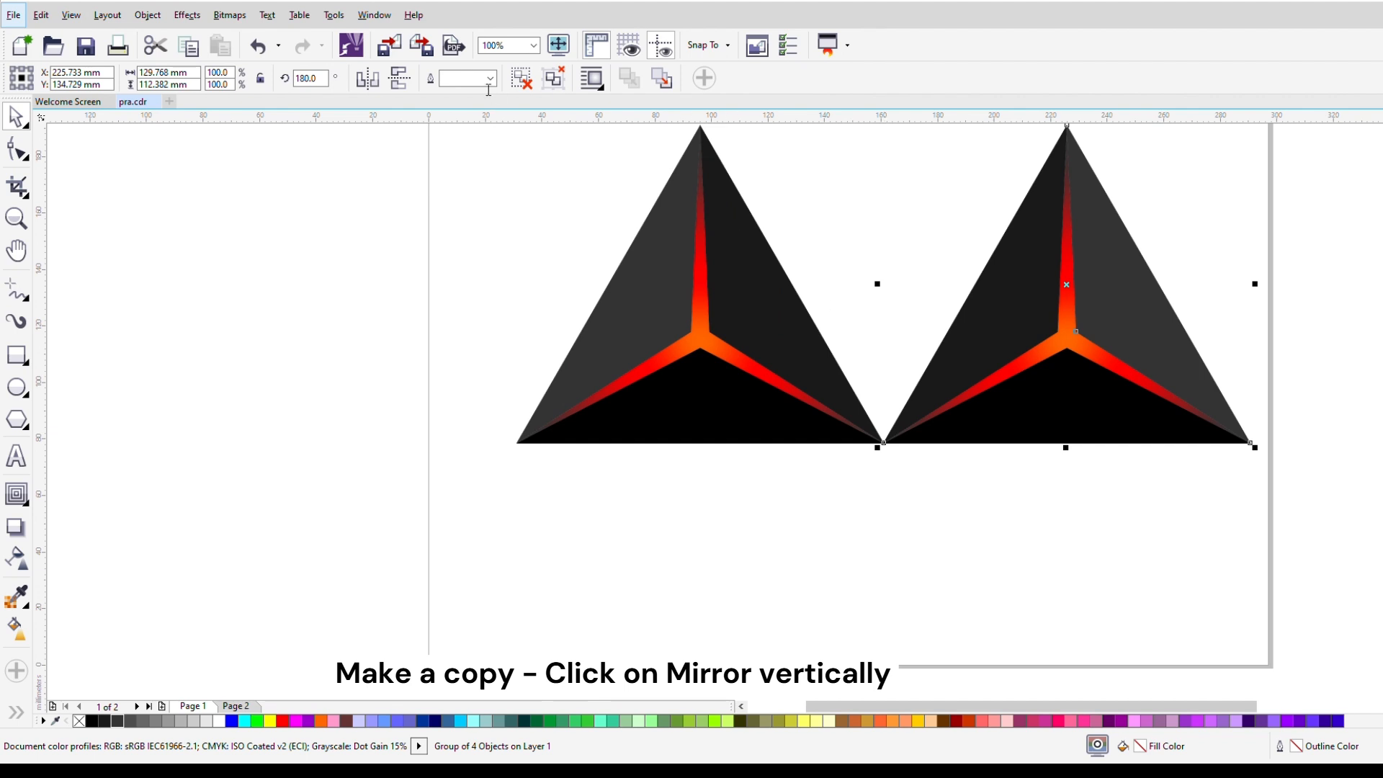
click(399, 78)
scroll(845, 373, down, 1)
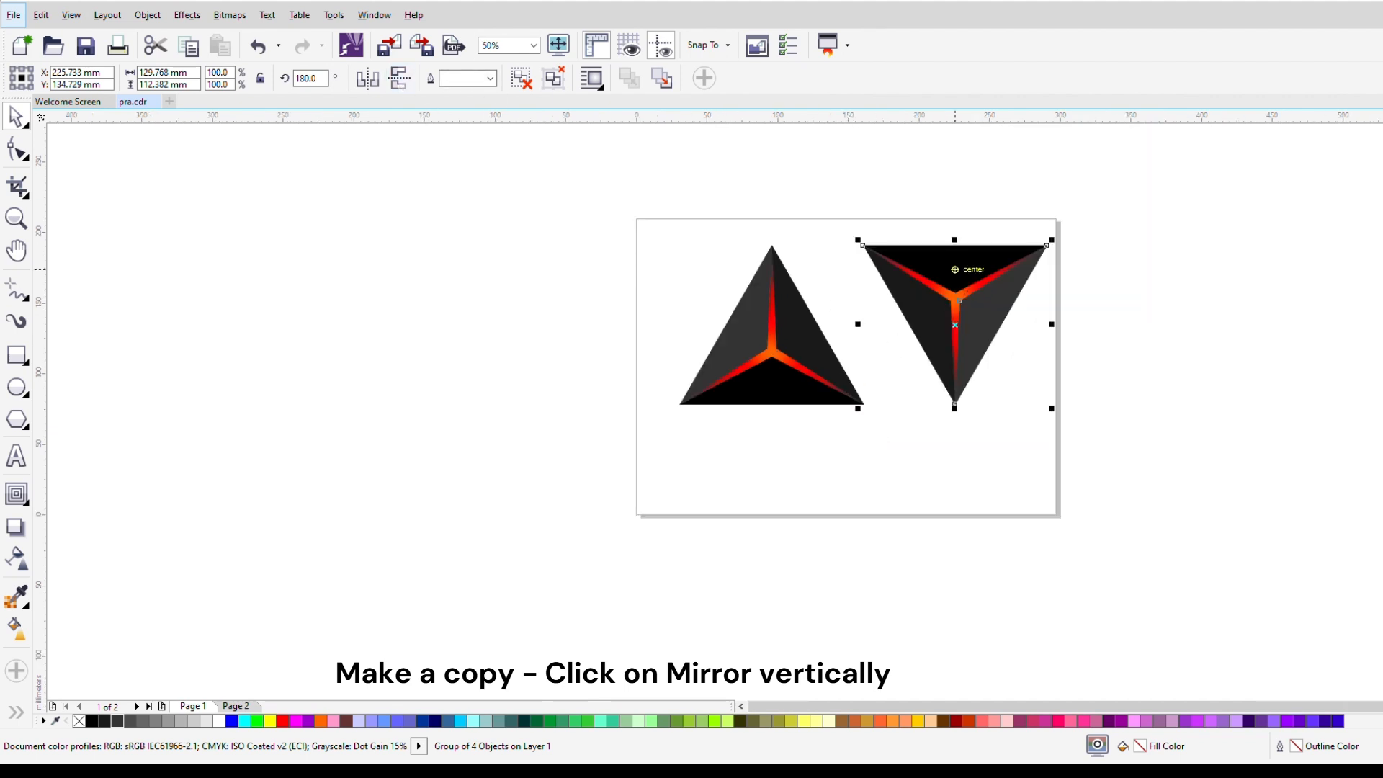
scroll(953, 269, up, 1)
drag(778, 222, 683, 231)
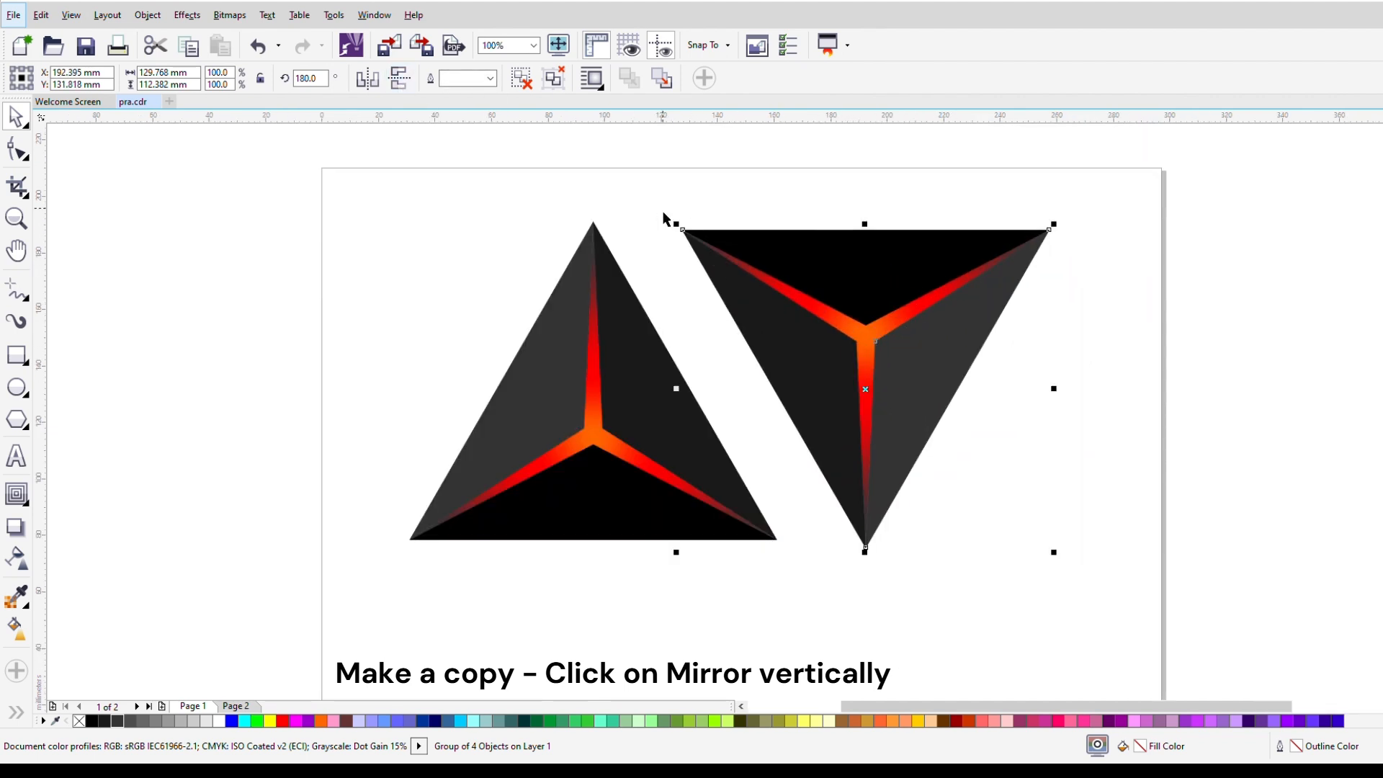
Ungroup the inverted copy and colour the fill and outline of its top and left facets 80% black (#333333)
click(541, 74)
click(819, 248)
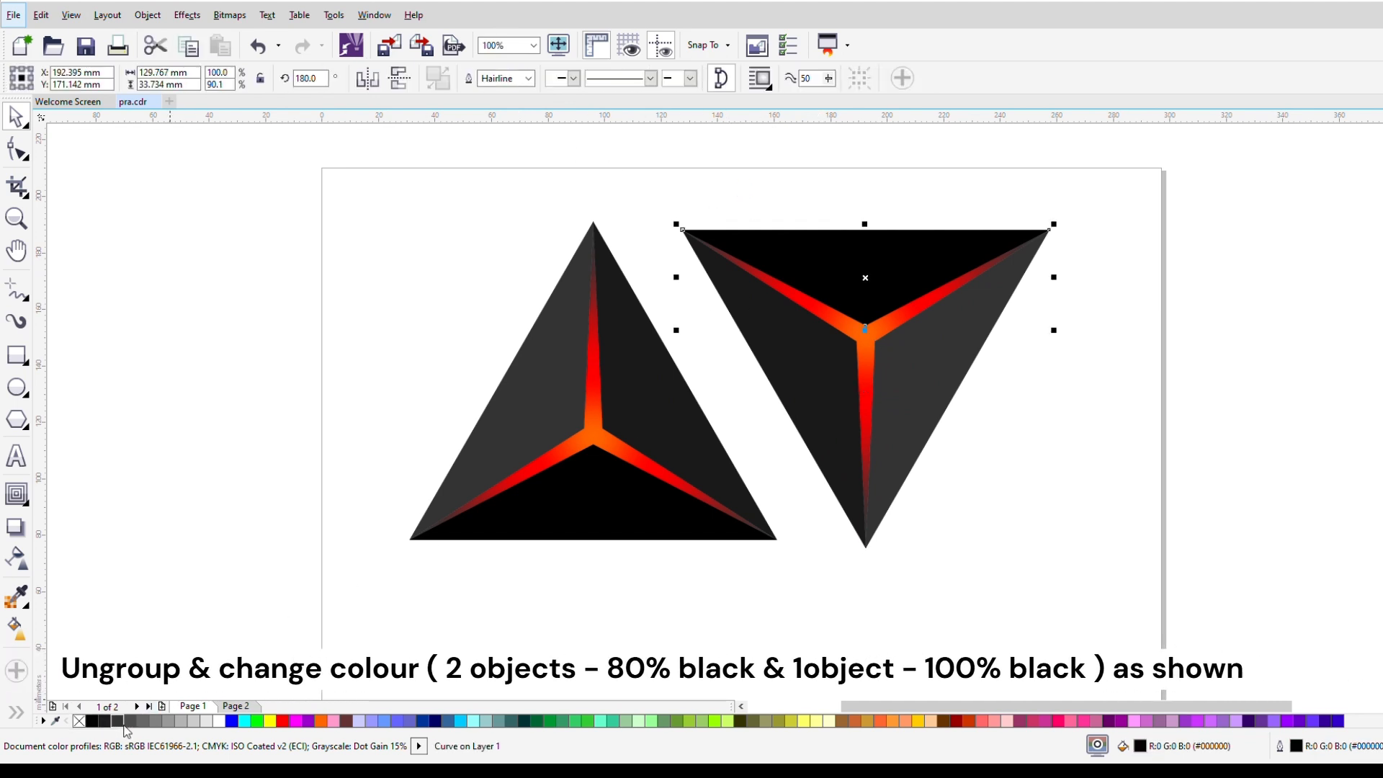
click(119, 723)
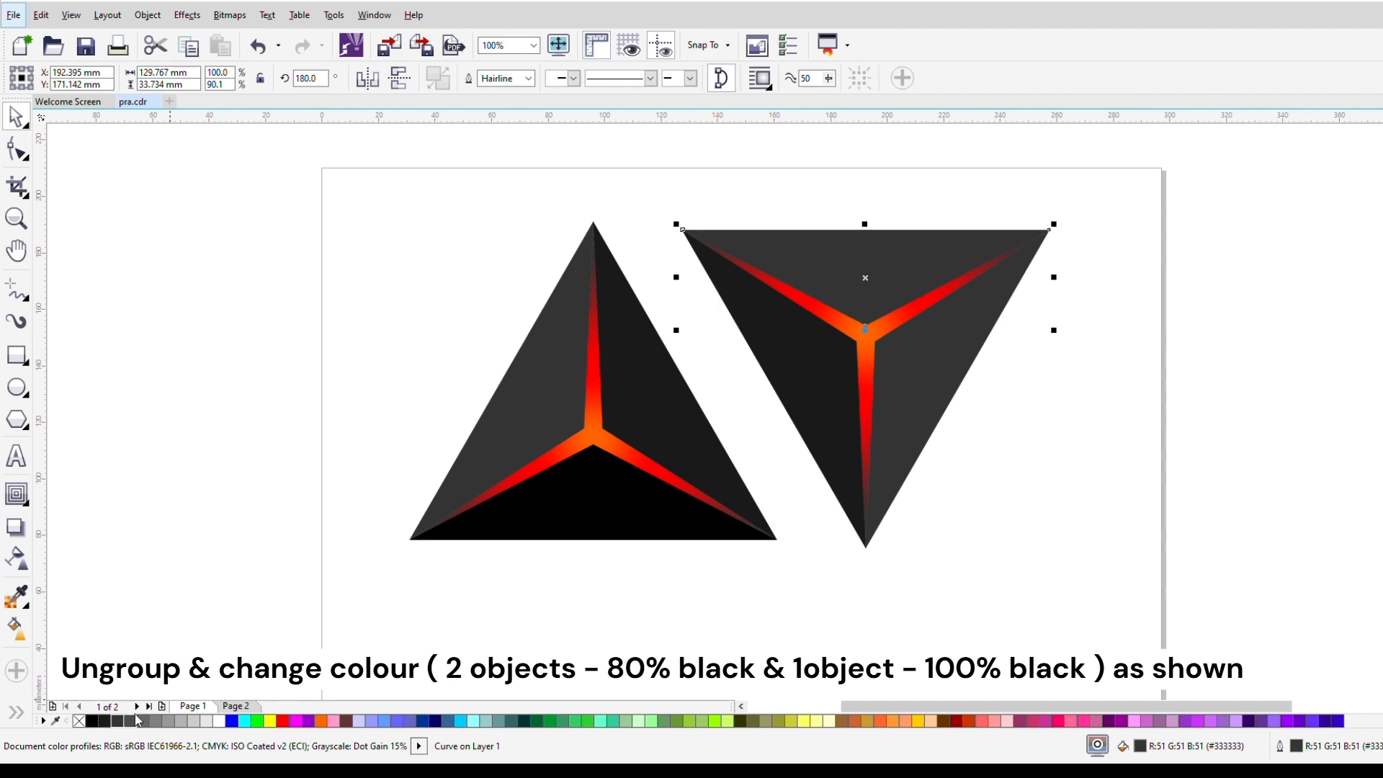
click(828, 374)
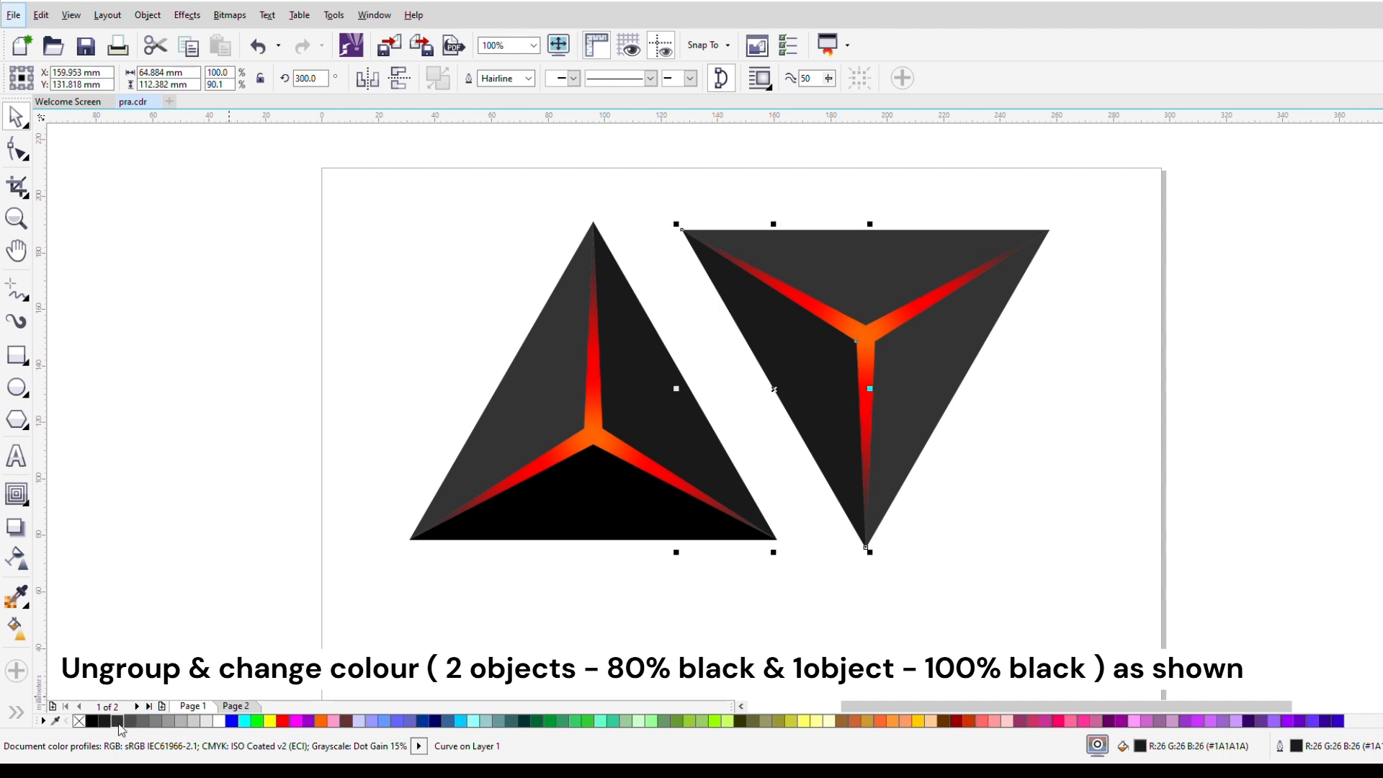
click(120, 722)
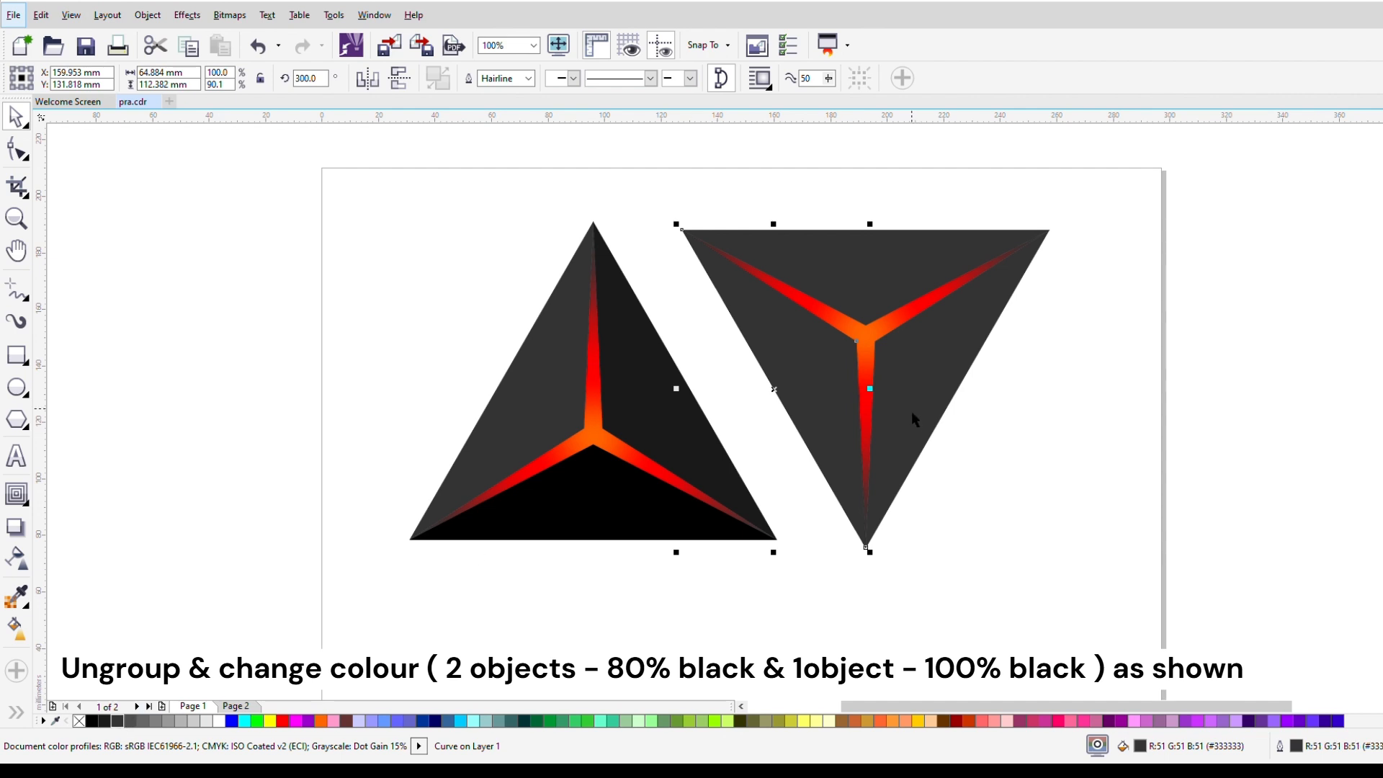
Fill the right facet of the inverted triangle with 100% black (#000000)
click(912, 413)
click(93, 721)
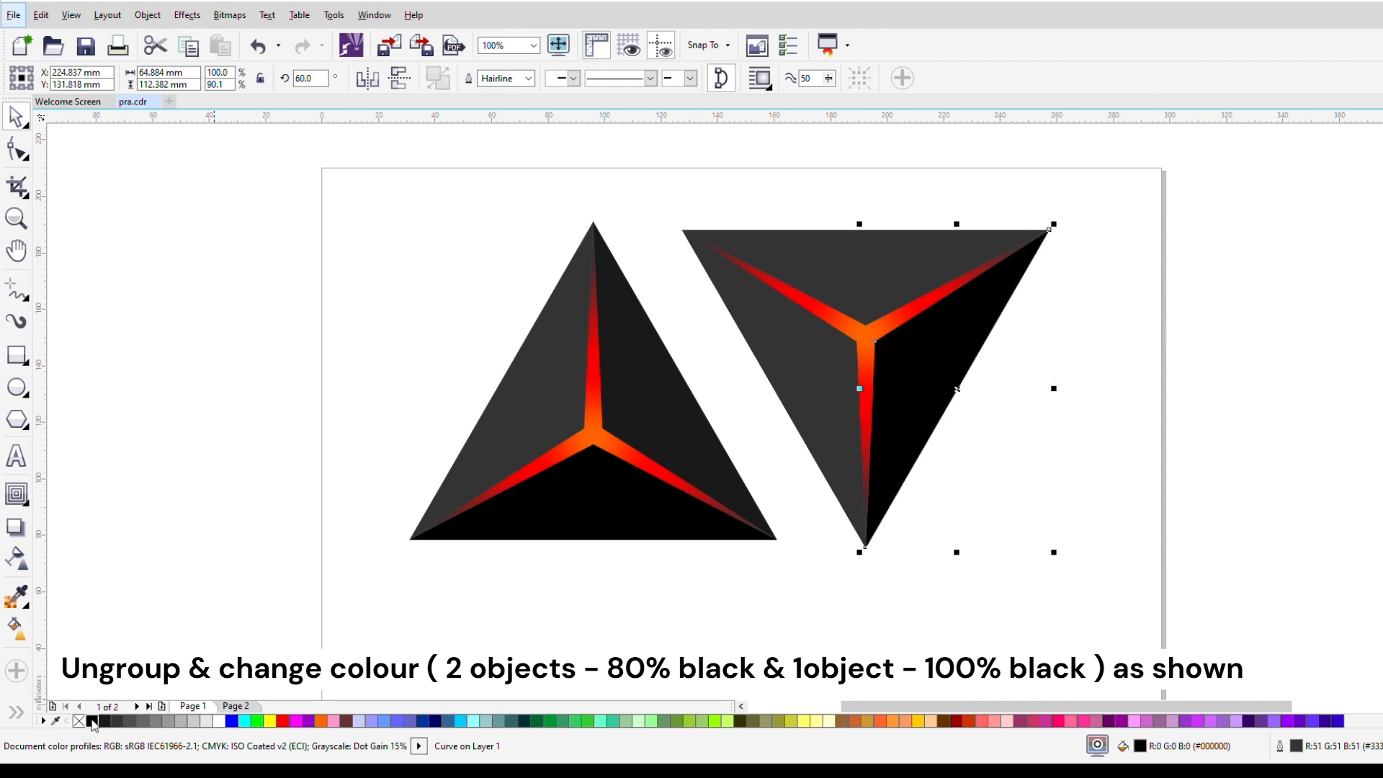
click(1052, 426)
Group the inverted triangle's pieces and snap its upper-left corner onto the apex of the upright triangle
drag(645, 176, 1189, 574)
click(790, 77)
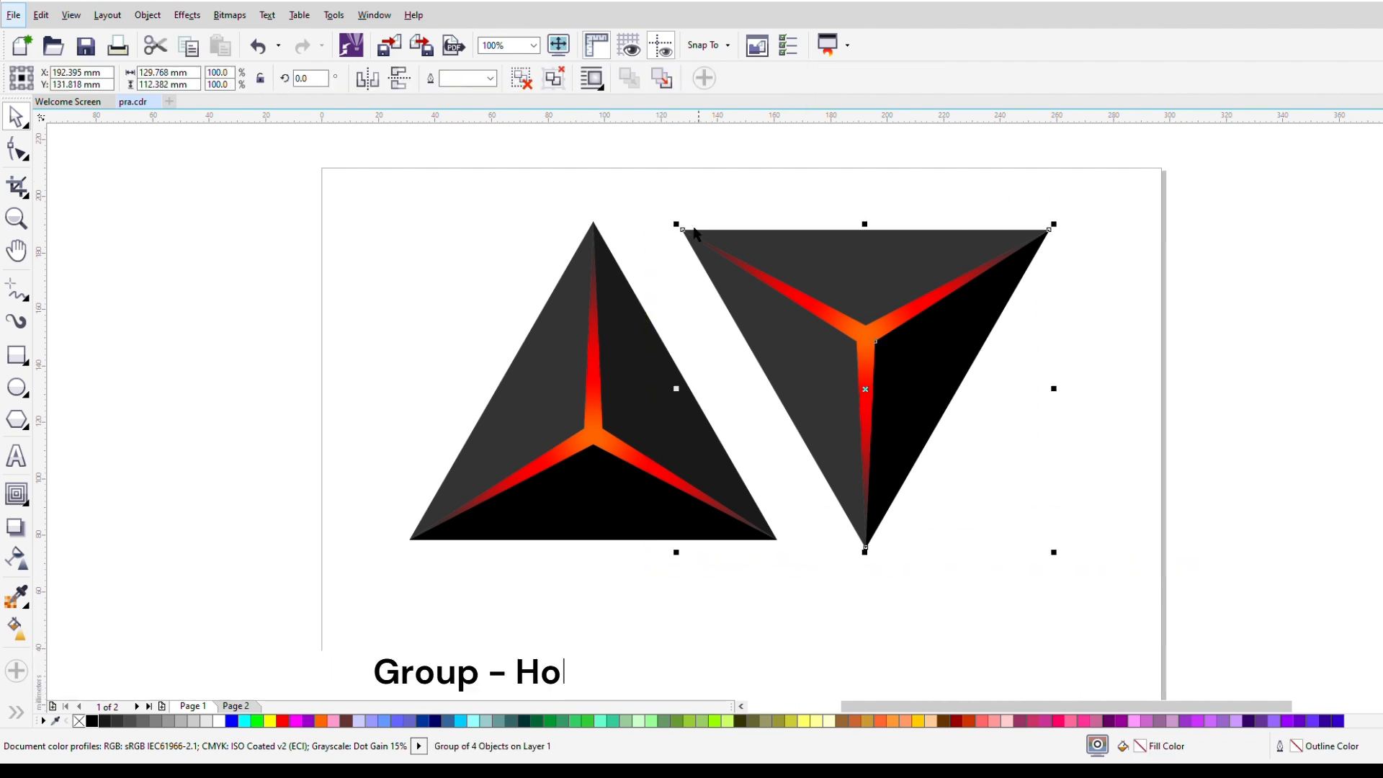
drag(695, 241, 604, 234)
scroll(632, 355, down, 2)
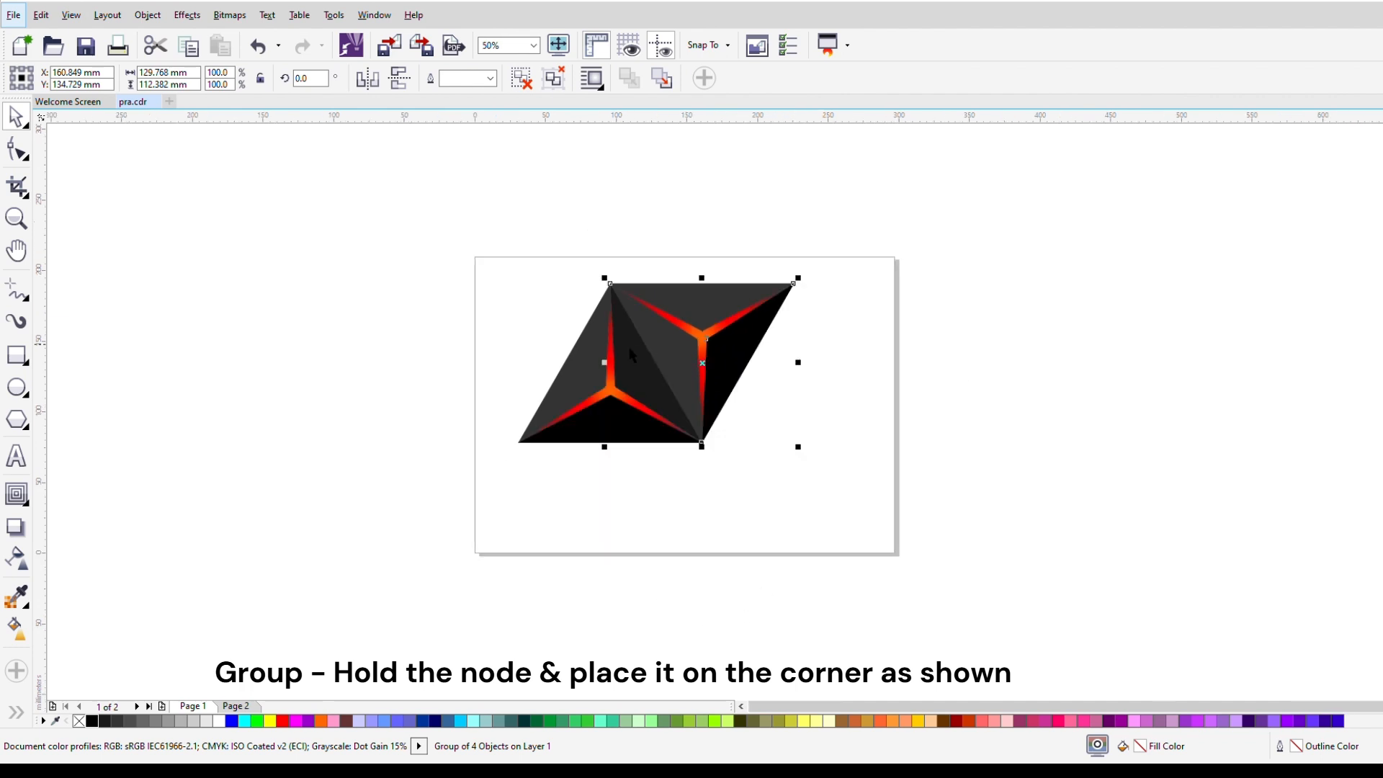
Scale the triangle pair down to about 100 mm wide and snap a copy of it against its right side
drag(446, 253, 744, 472)
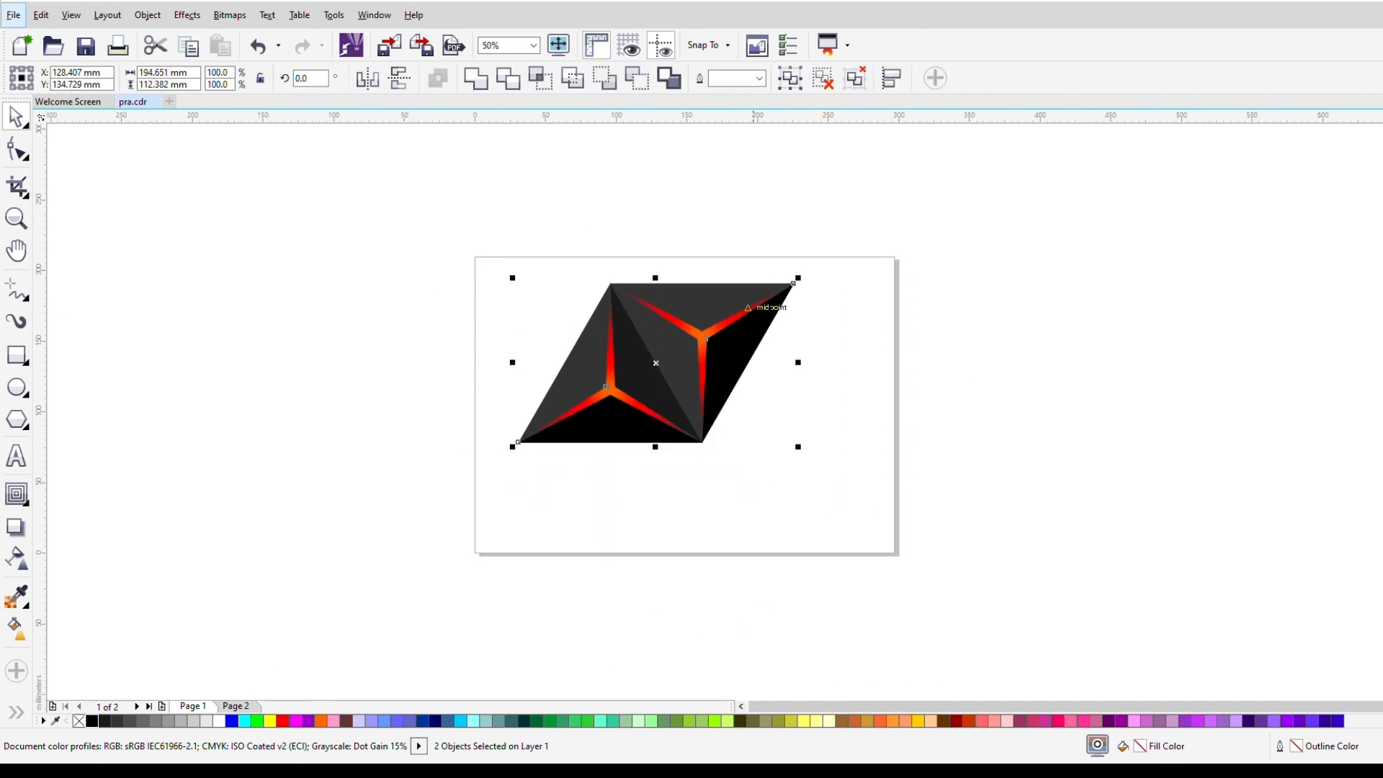
drag(798, 280, 640, 211)
scroll(626, 361, up, 2)
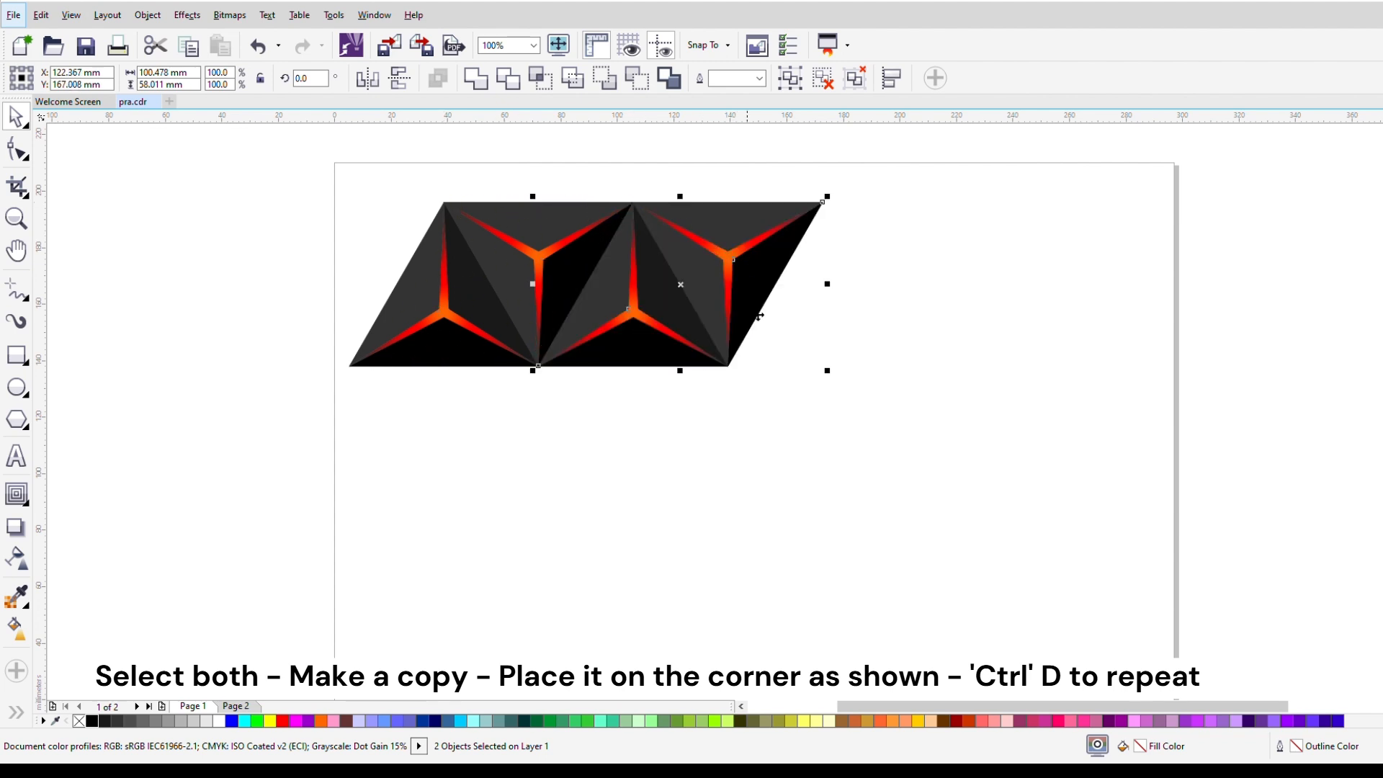
Repeat the duplication to extend the row to the right until it holds nine triangle pairs
key(ctrl+d)
key(ctrl+d)
key(ctrl+d)
key(ctrl+d)
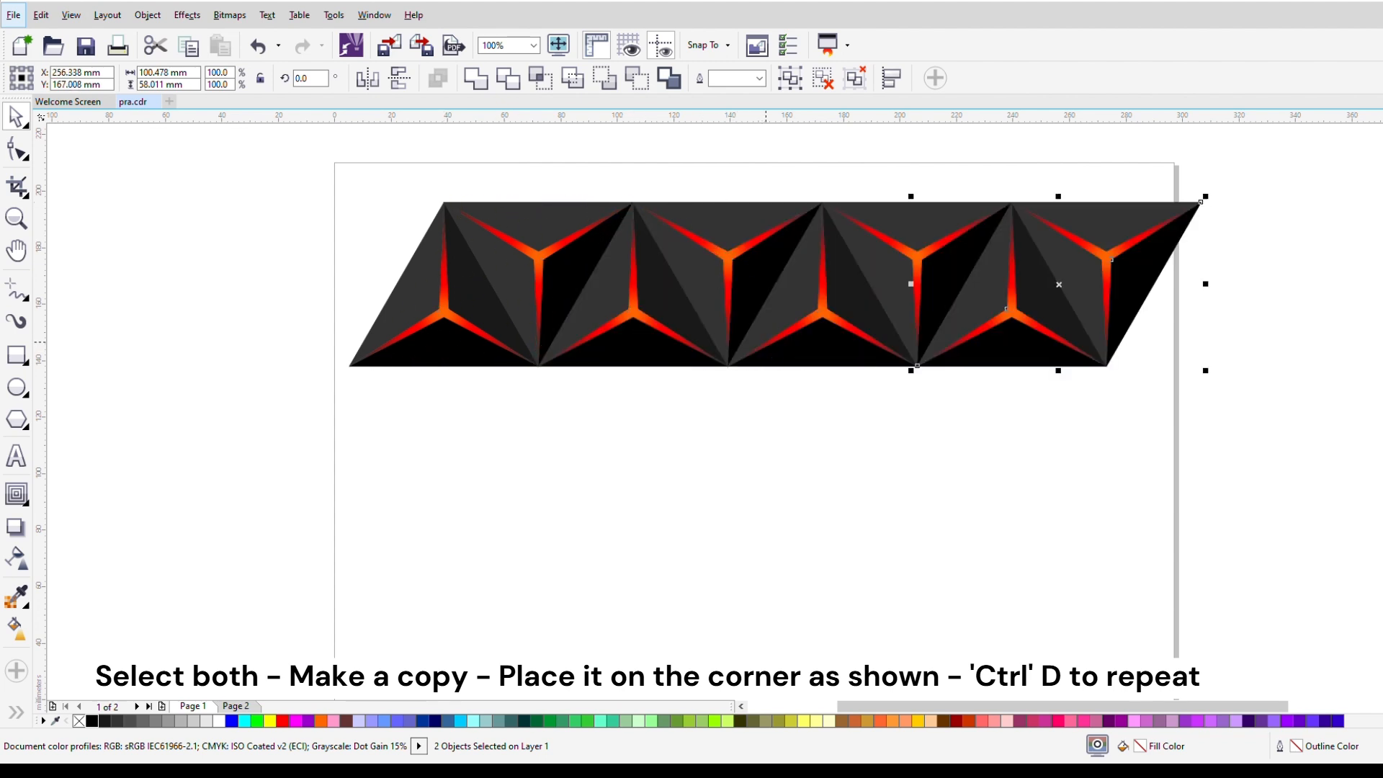
scroll(760, 350, down, 4)
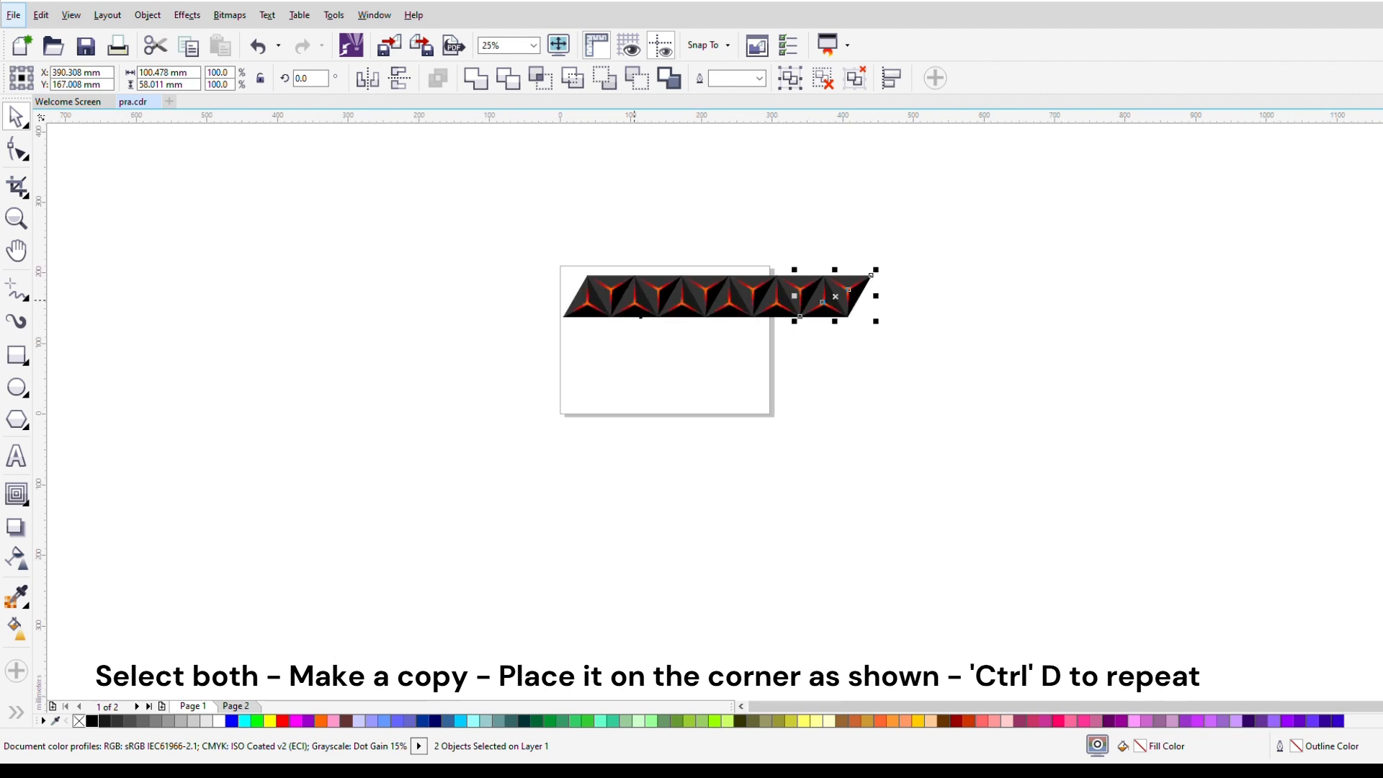
key(ctrl+d)
key(ctrl+d)
Copy the entire row and snap the copy directly below, its upper-left corner on the first row's lower-left corner
drag(519, 247, 1136, 346)
scroll(609, 297, up, 2)
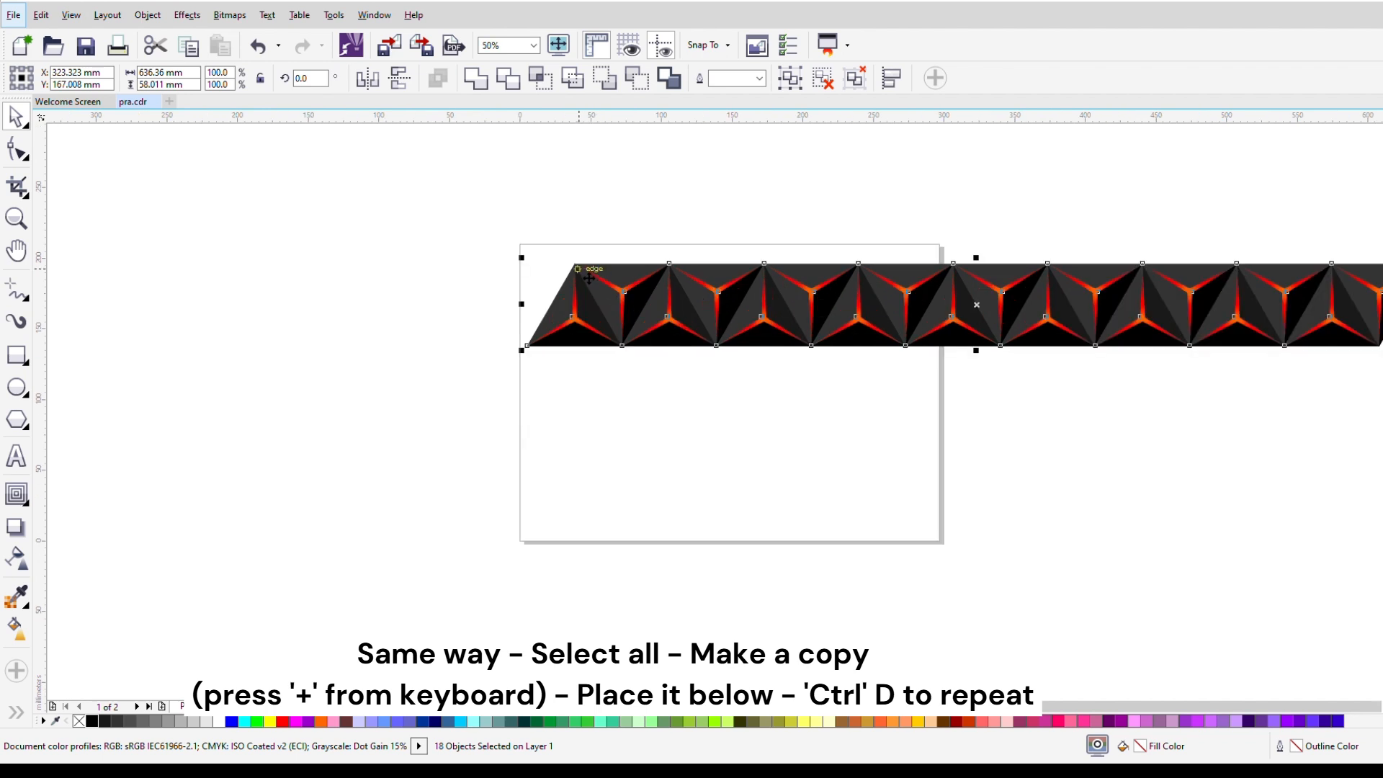
drag(587, 272, 540, 361)
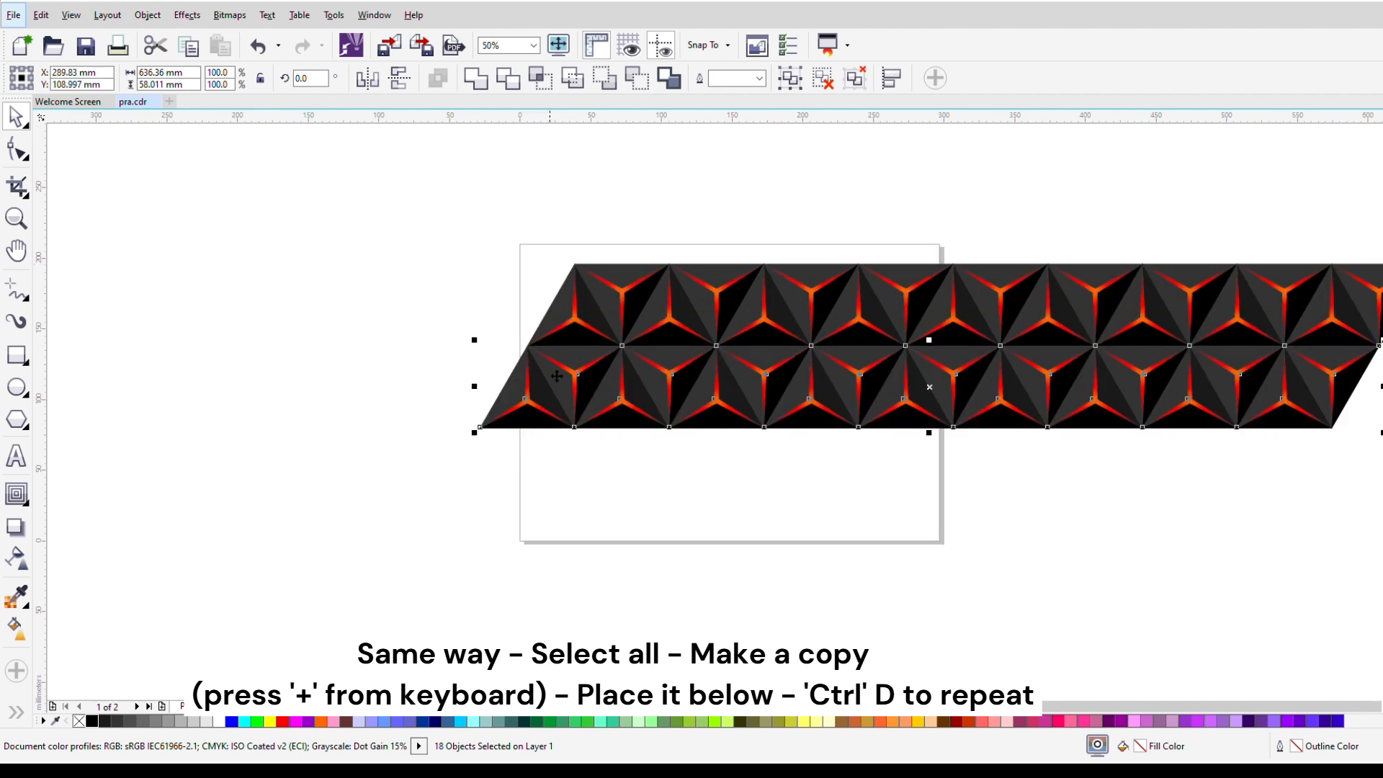
Repeat the row duplication downwards until the slanted pattern has eight rows
key(ctrl+d)
key(ctrl+d)
key(ctrl+d)
key(ctrl+d)
key(ctrl+d)
key(ctrl+d)
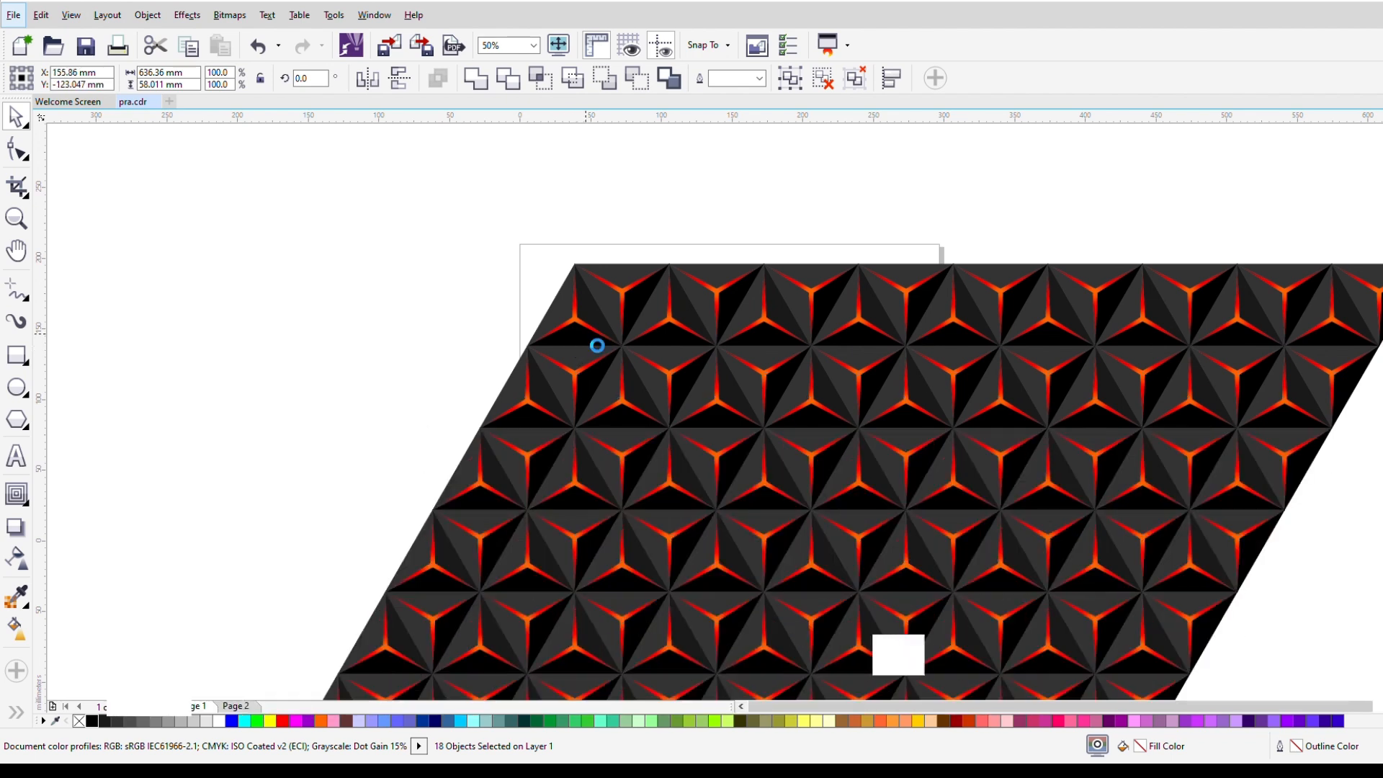
scroll(596, 343, down, 4)
scroll(598, 367, up, 2)
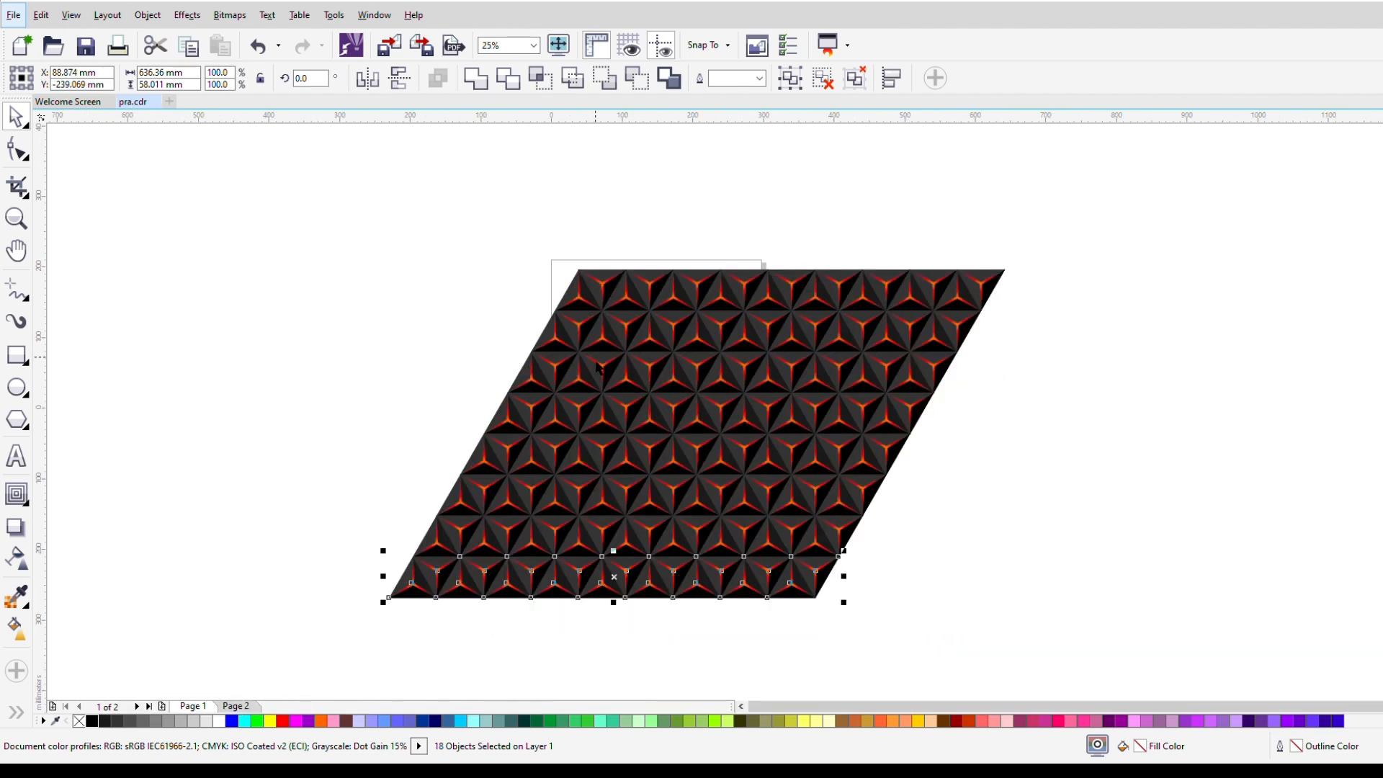
Select all the rows of the triangle pattern and group them into one object
drag(280, 228, 1112, 659)
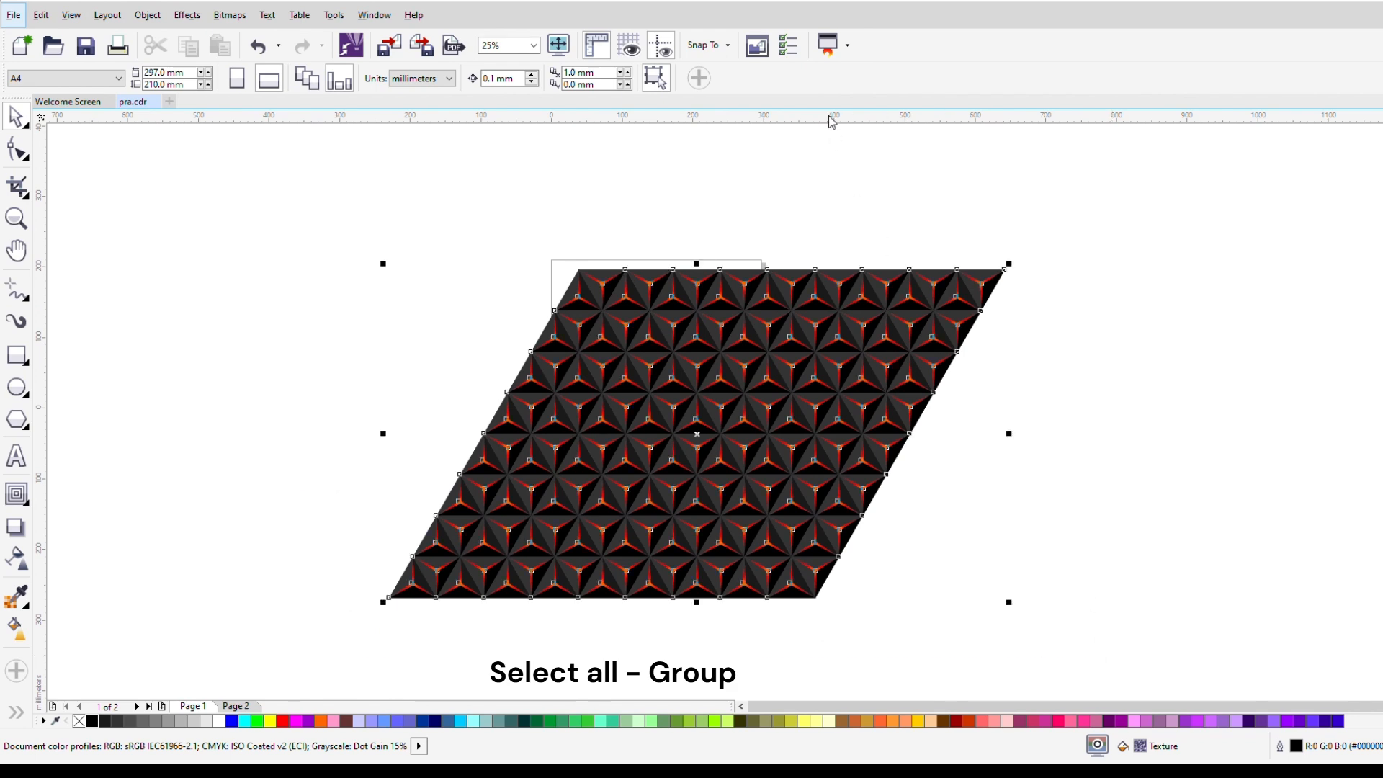
click(797, 78)
click(1131, 295)
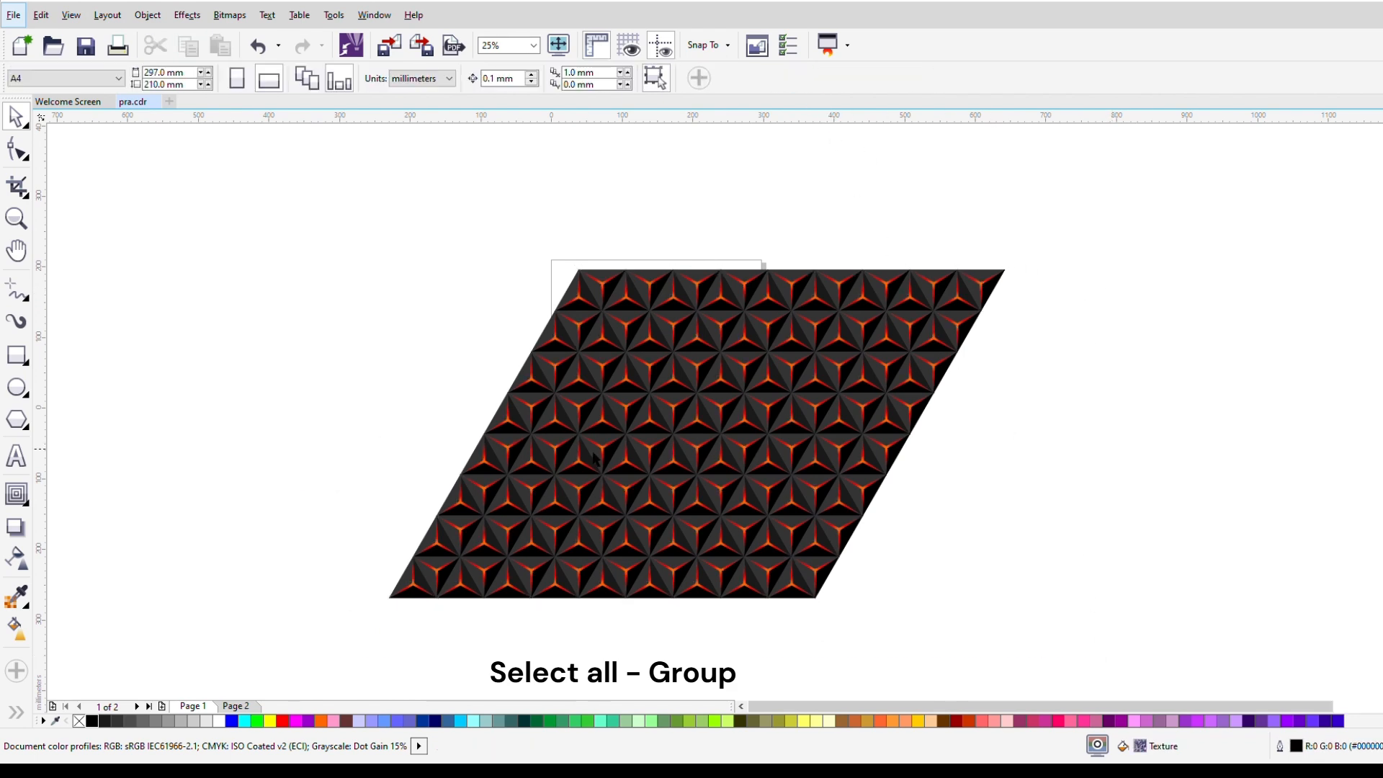
Draw a rectangle about 402 by 348 mm over the pattern and move it to the empty area left of the pattern
scroll(595, 450, up, 1)
scroll(664, 334, down, 1)
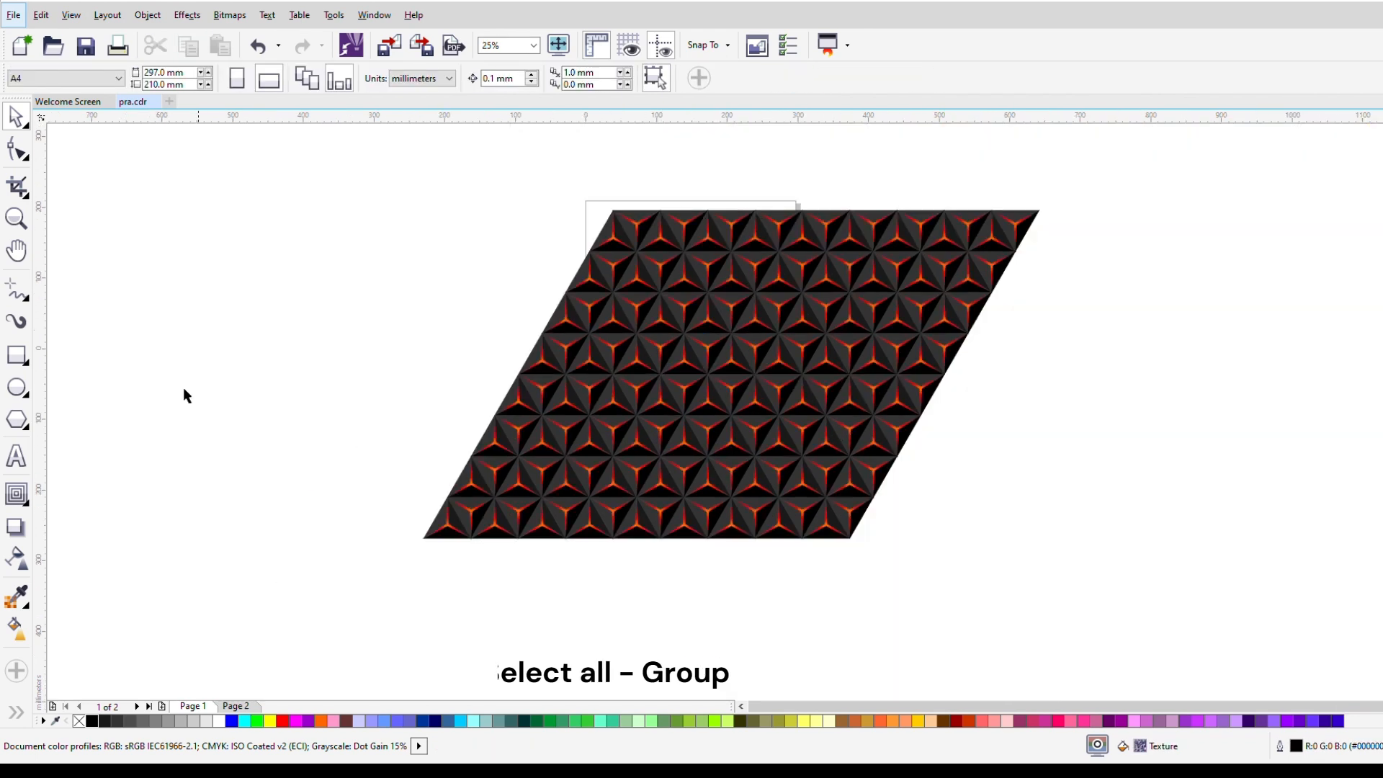
click(17, 356)
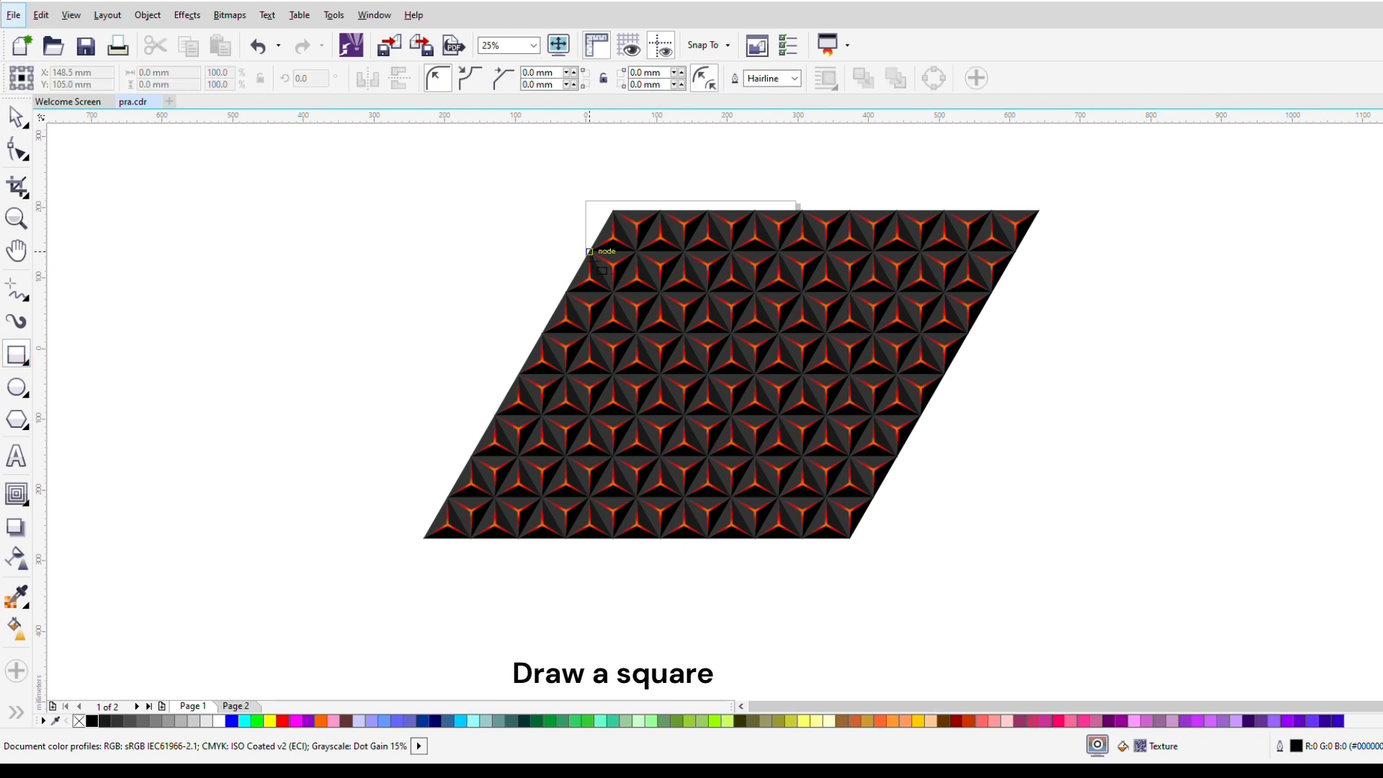
drag(590, 251, 886, 509)
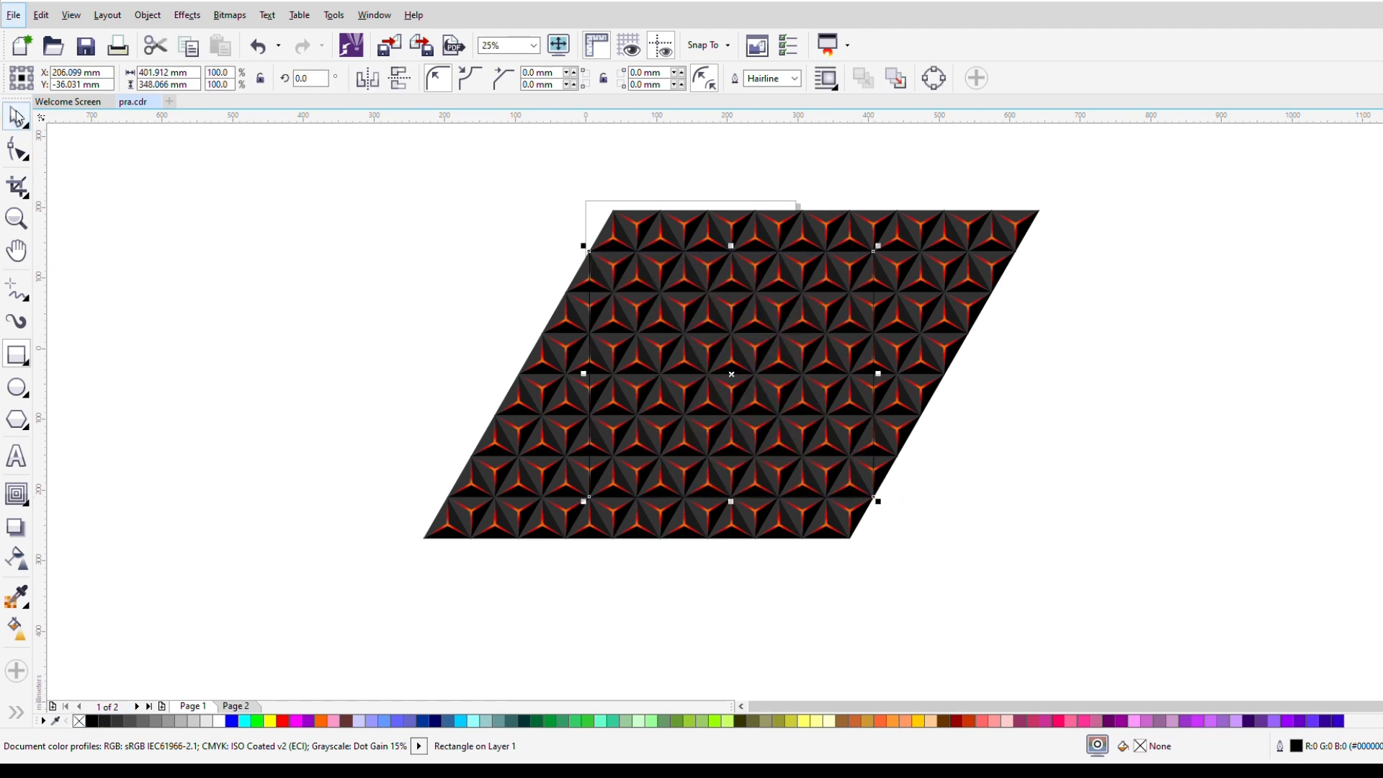
click(16, 117)
drag(732, 374, 300, 328)
PowerClip the pattern group inside the rectangle and move the clipped pattern over the page
click(731, 240)
click(765, 160)
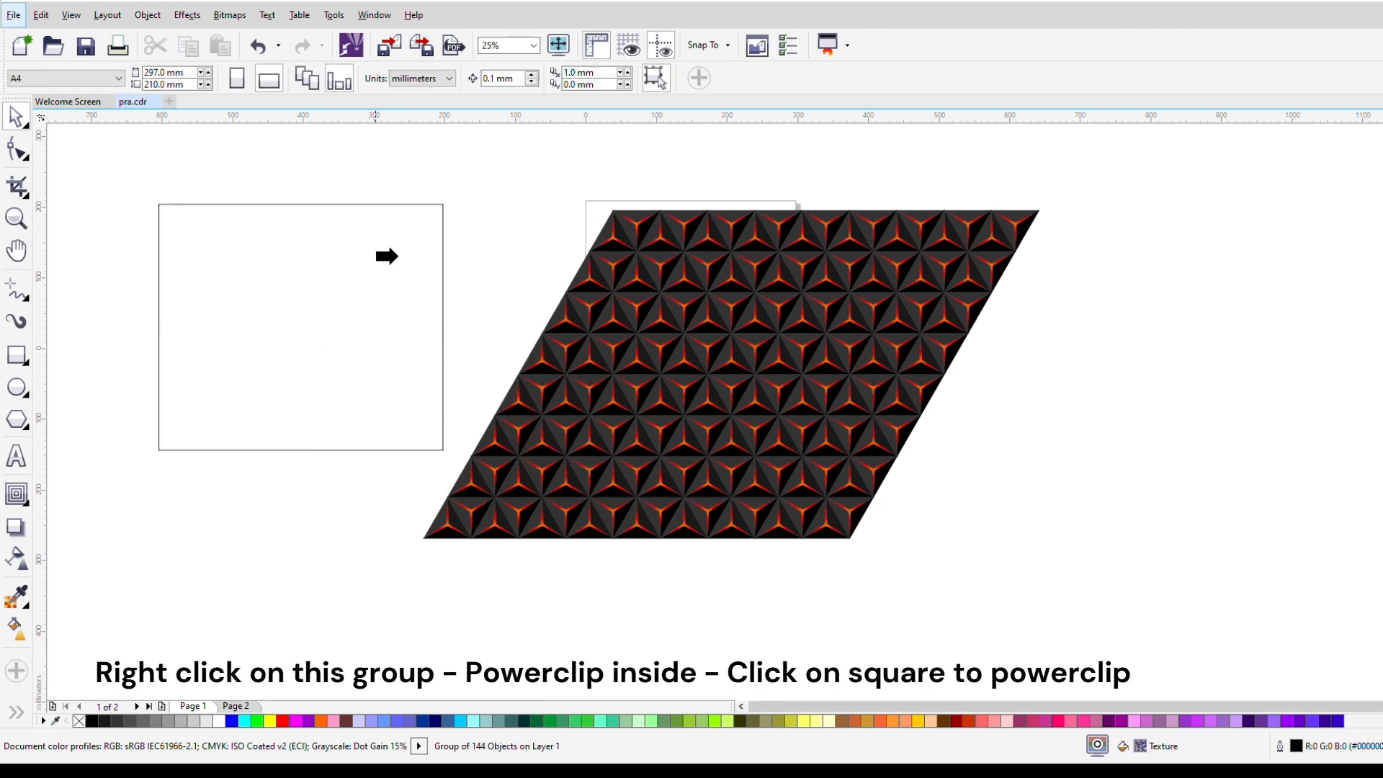
click(345, 276)
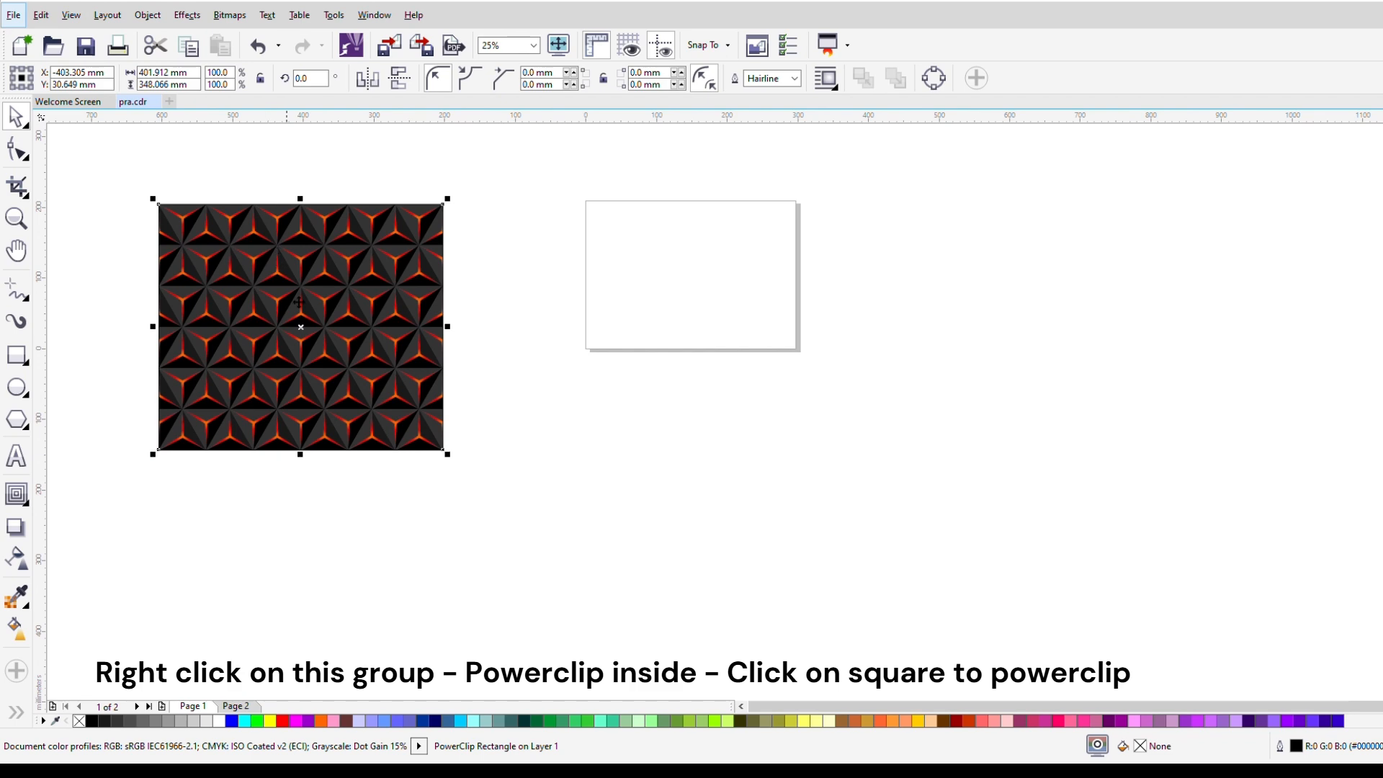
drag(299, 302, 682, 268)
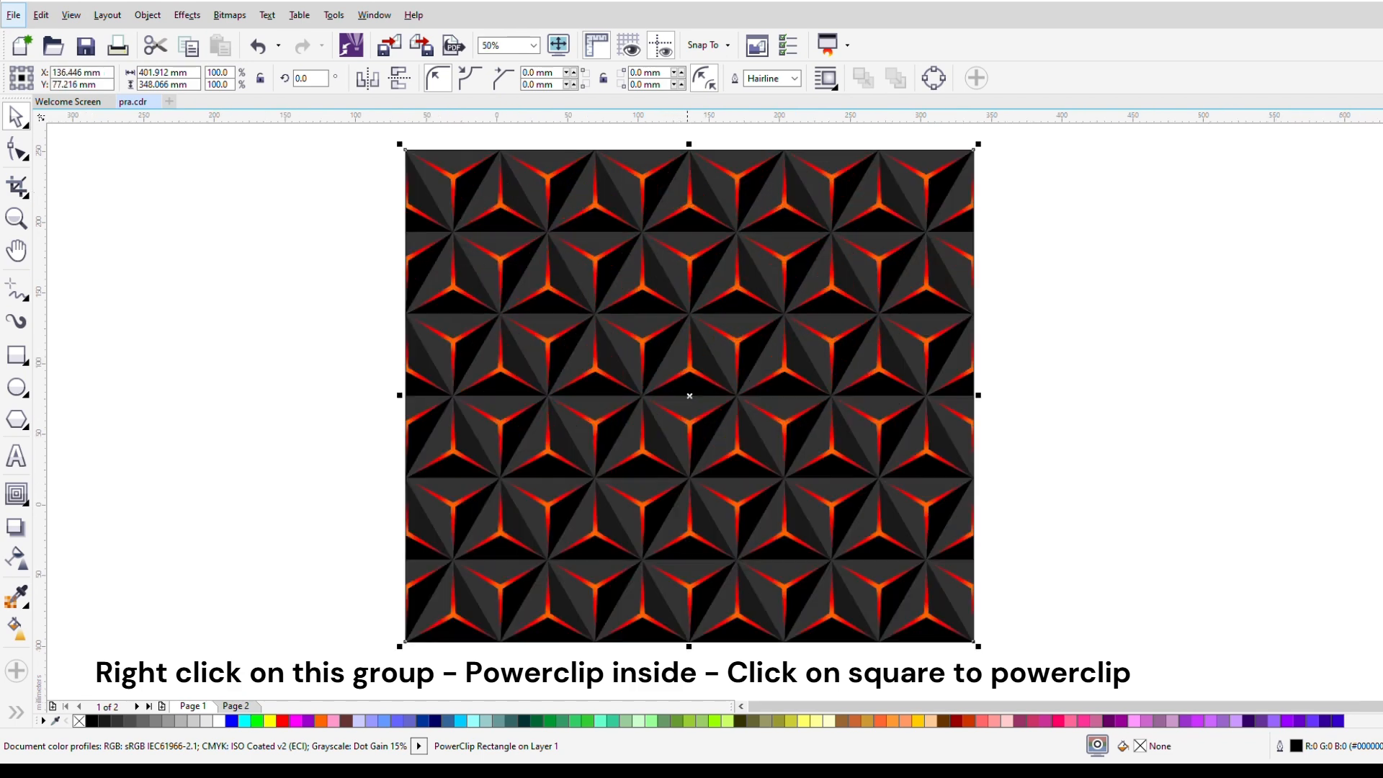
Remove the outline from the clipped pattern rectangle and deselect it
scroll(729, 276, up, 1)
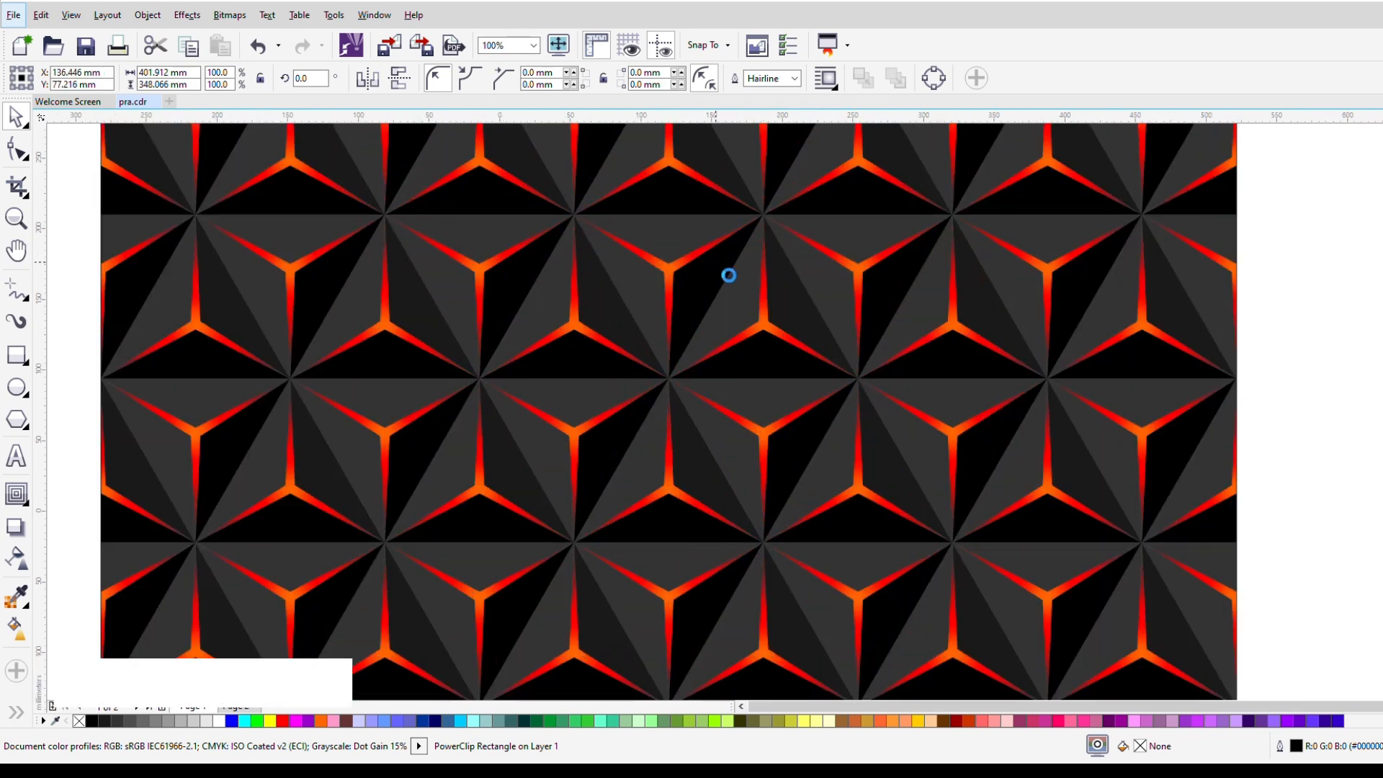
scroll(729, 275, down, 1)
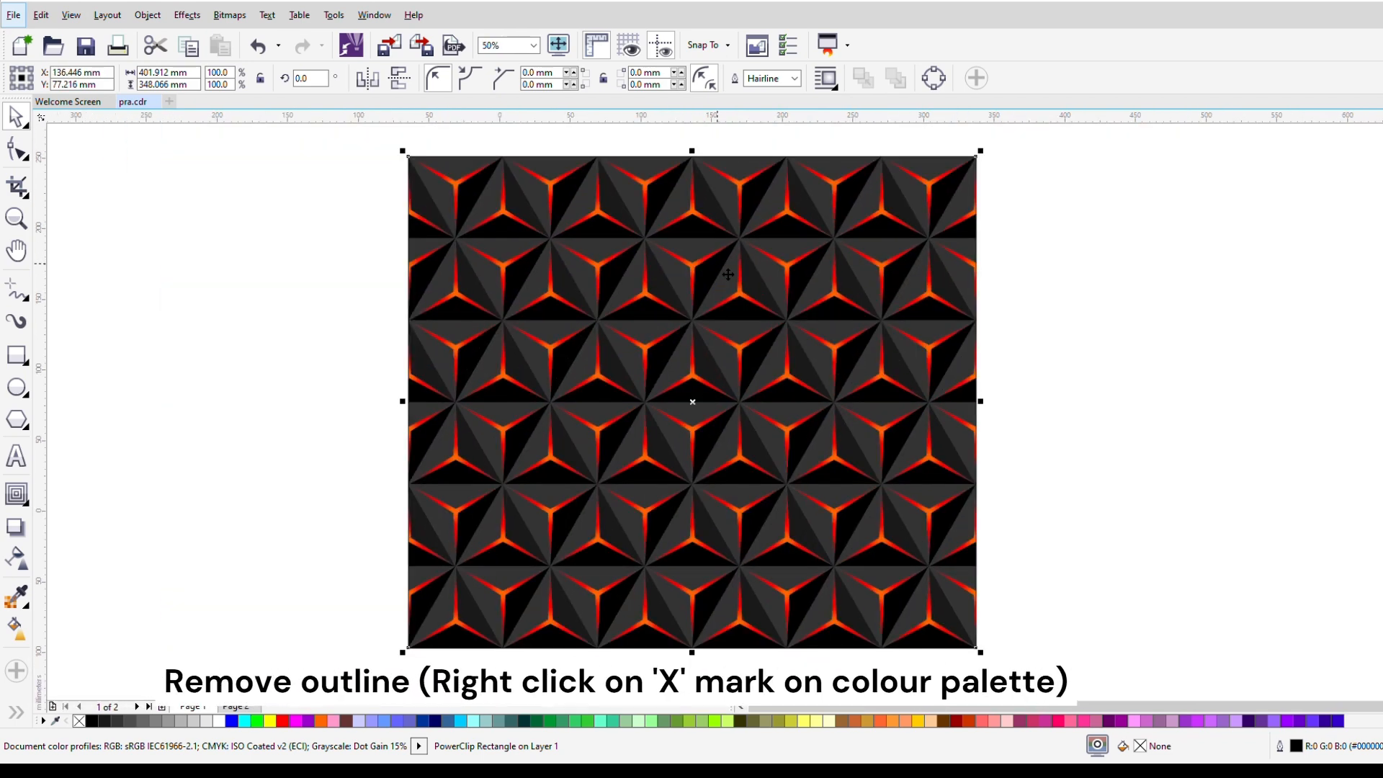
right_click(79, 722)
click(1134, 476)
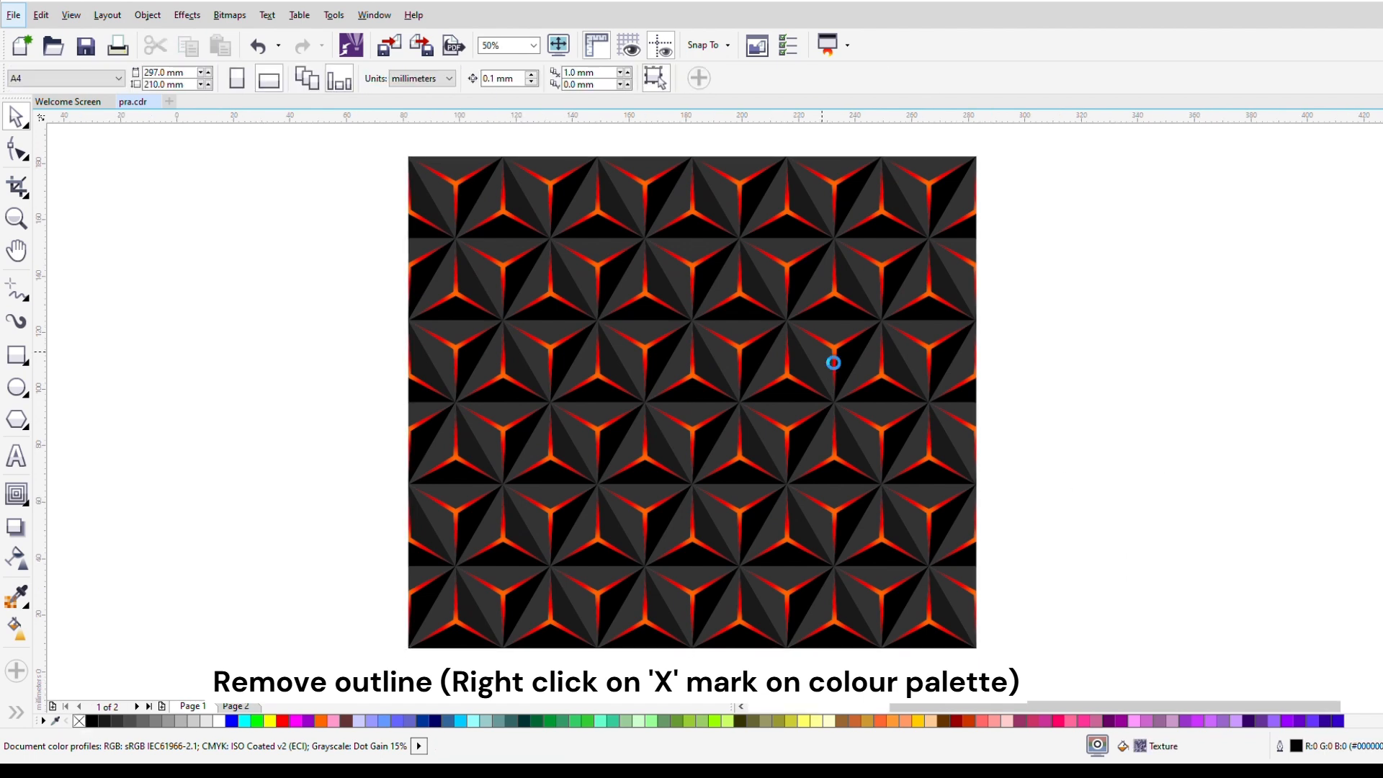
scroll(832, 361, up, 1)
scroll(829, 358, down, 1)
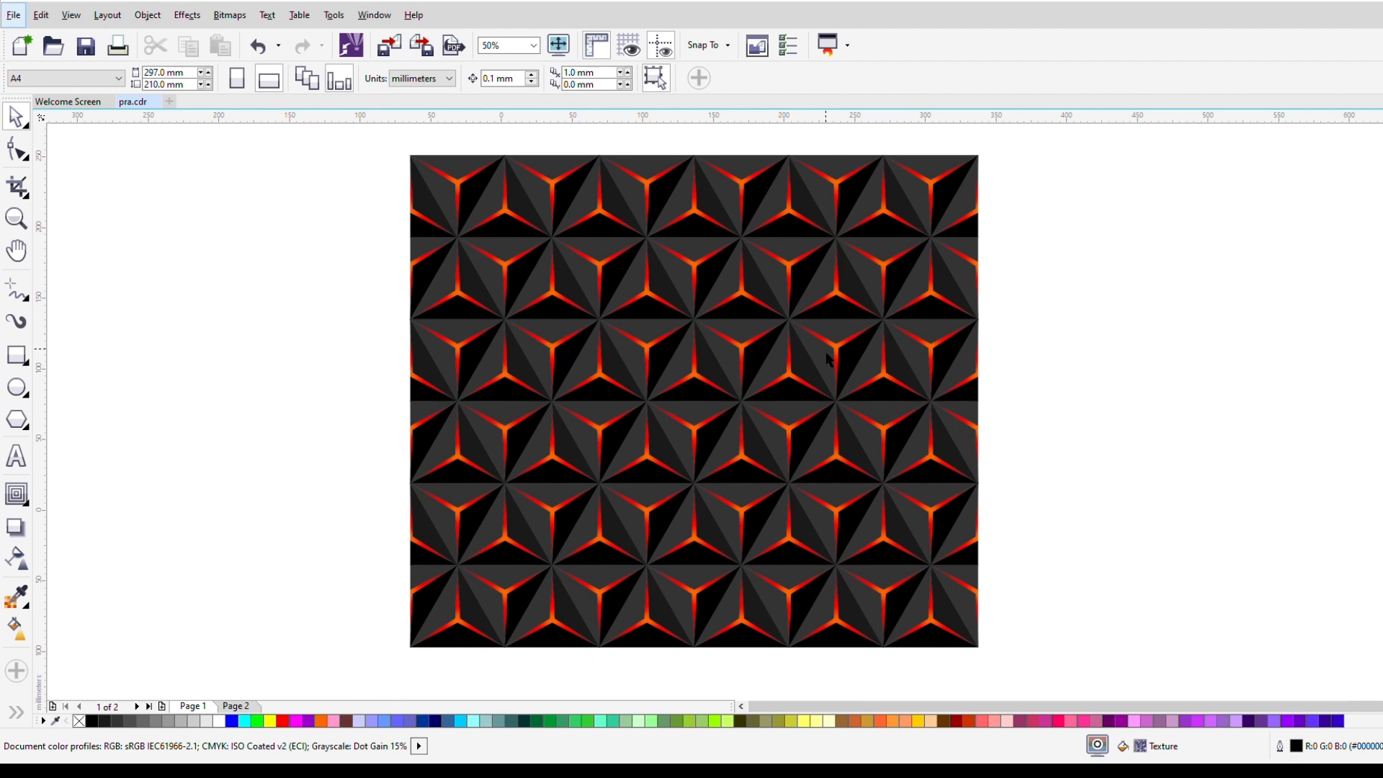
scroll(664, 375, up, 1)
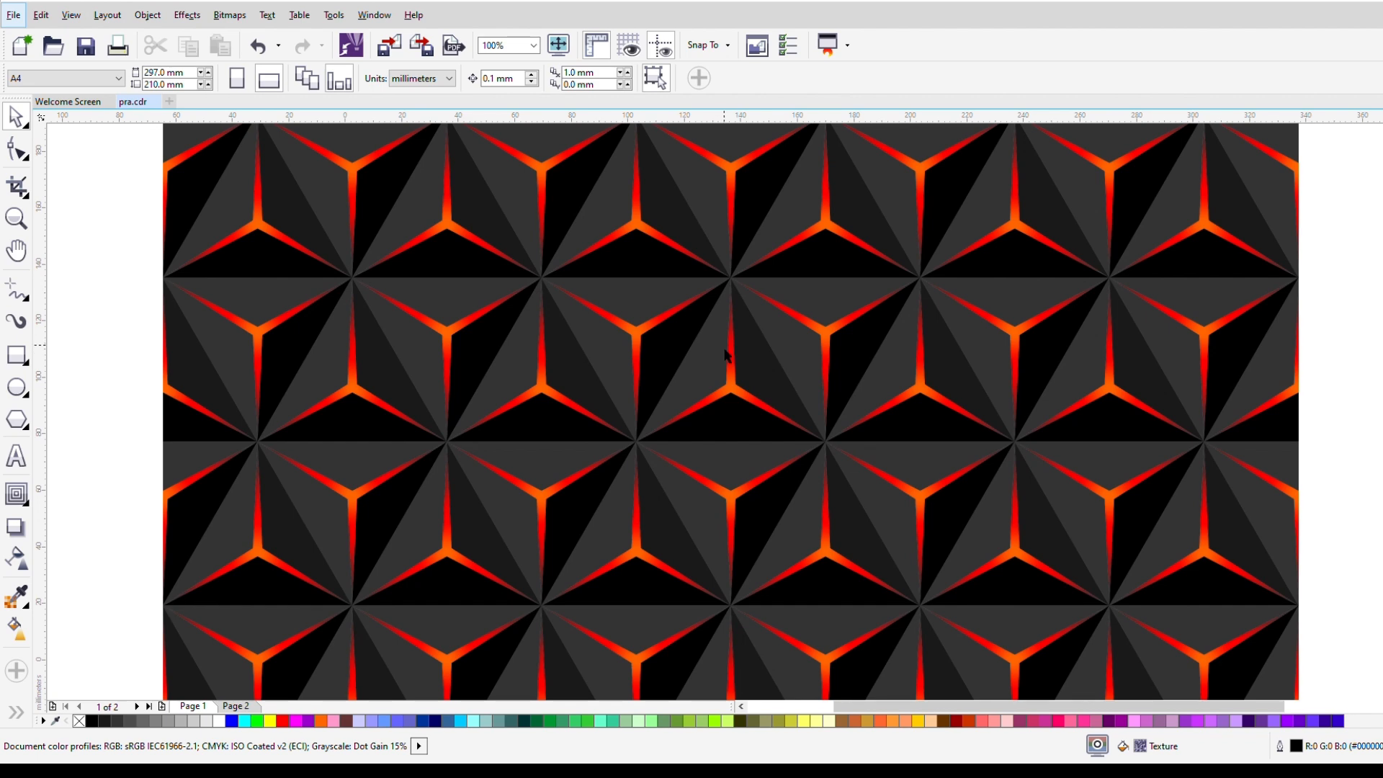
scroll(726, 354, down, 1)
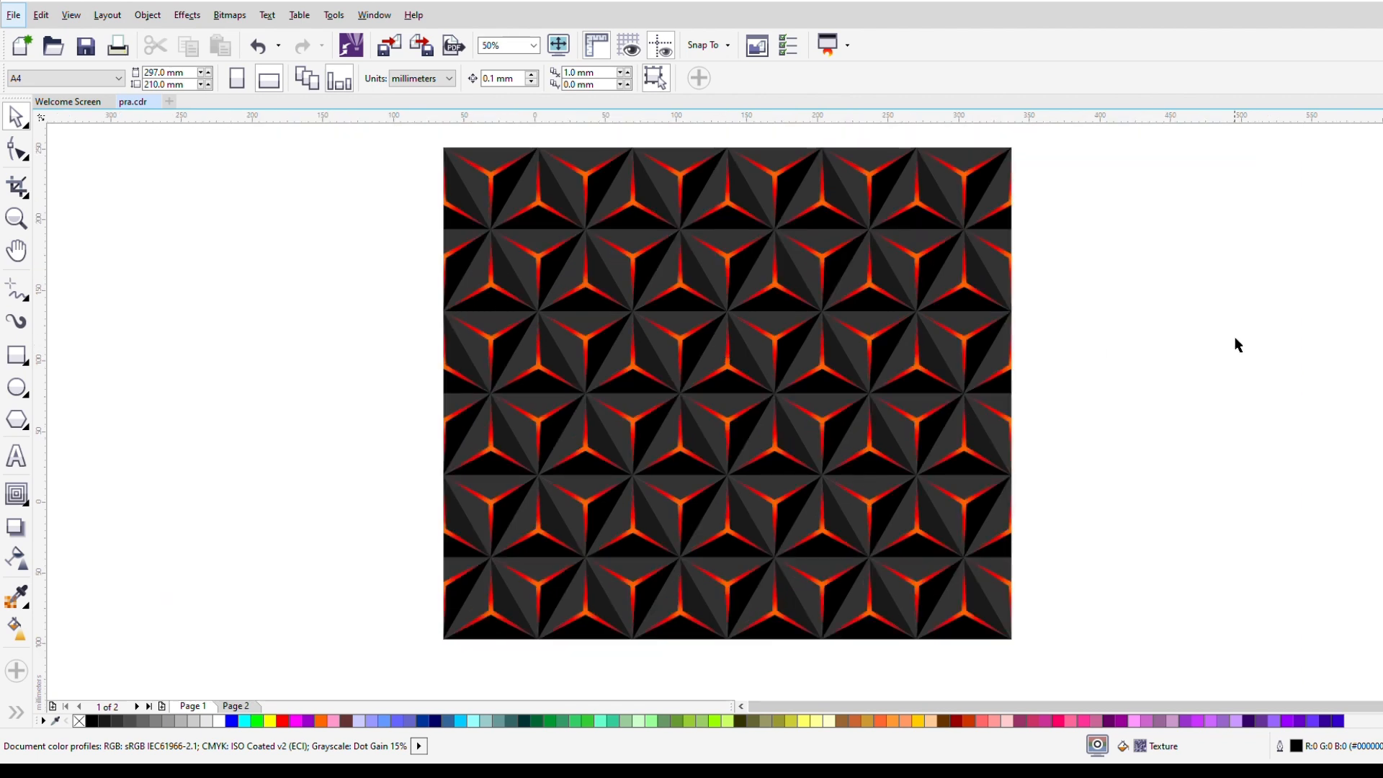